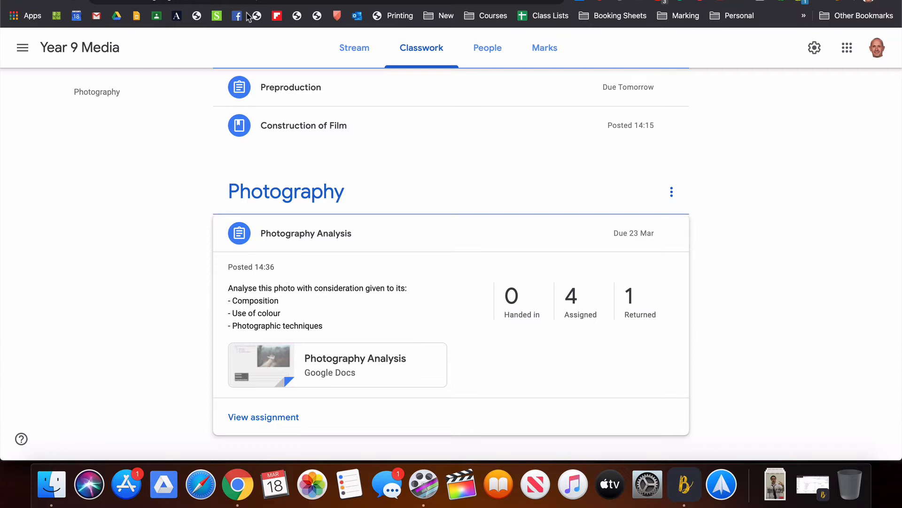
# Step: Look at the types of classwork that can be created for the class, including the quiz assignment
pyautogui.scroll(4, 84, 230)
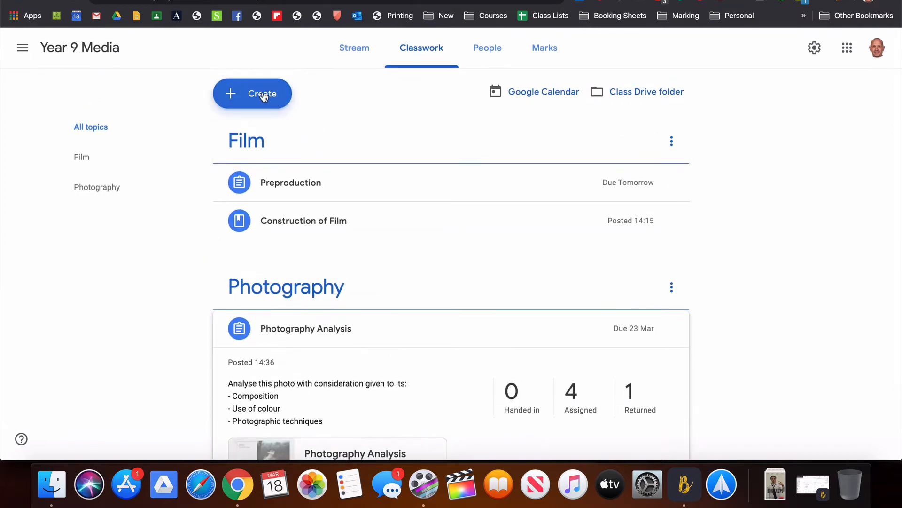
pyautogui.click(263, 96)
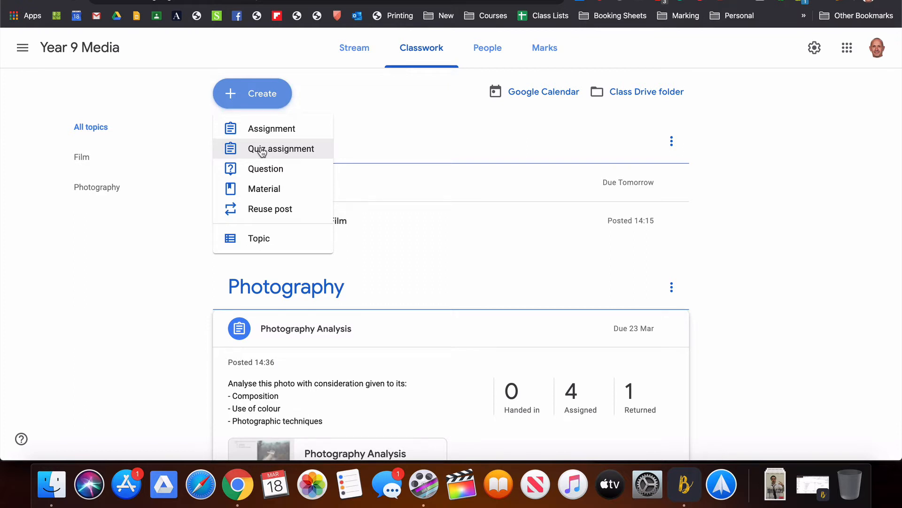
pyautogui.click(743, 205)
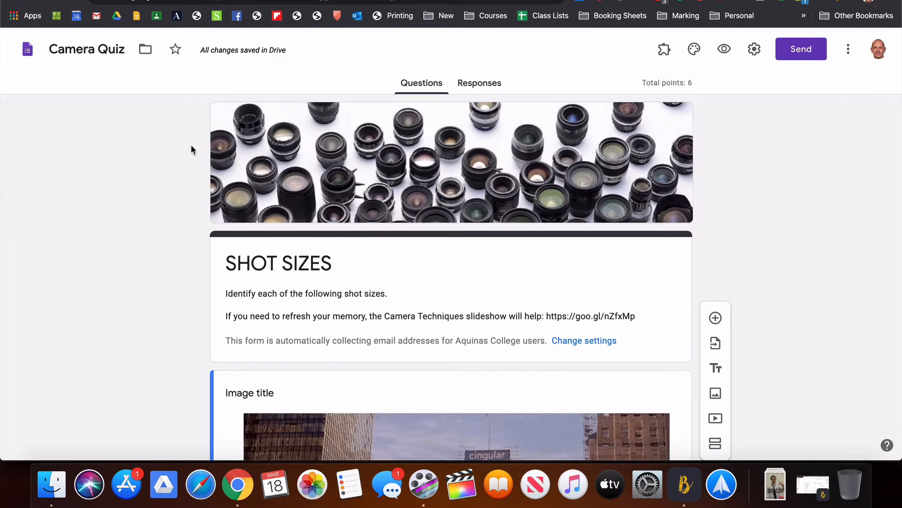
# Step: Look over the Camera Quiz form's header image, introduction and first image question
pyautogui.scroll(-3, 792, 253)
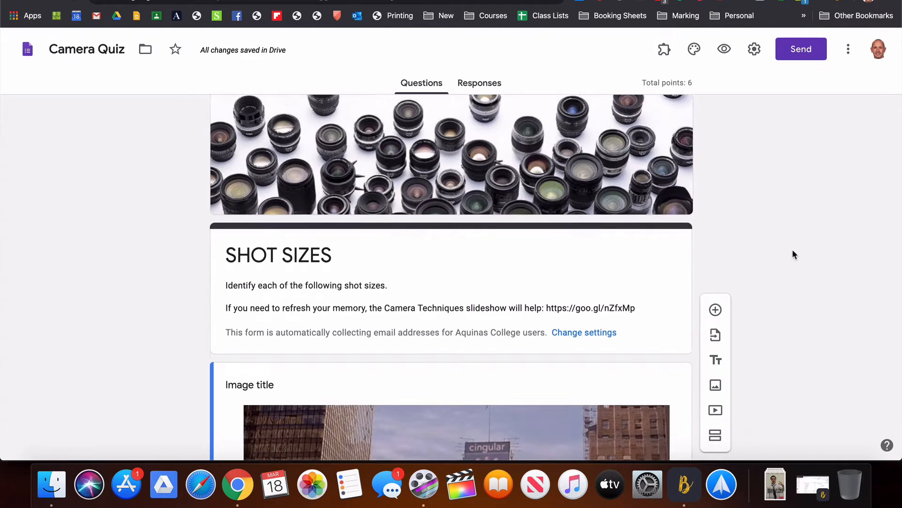
pyautogui.scroll(-9, 792, 255)
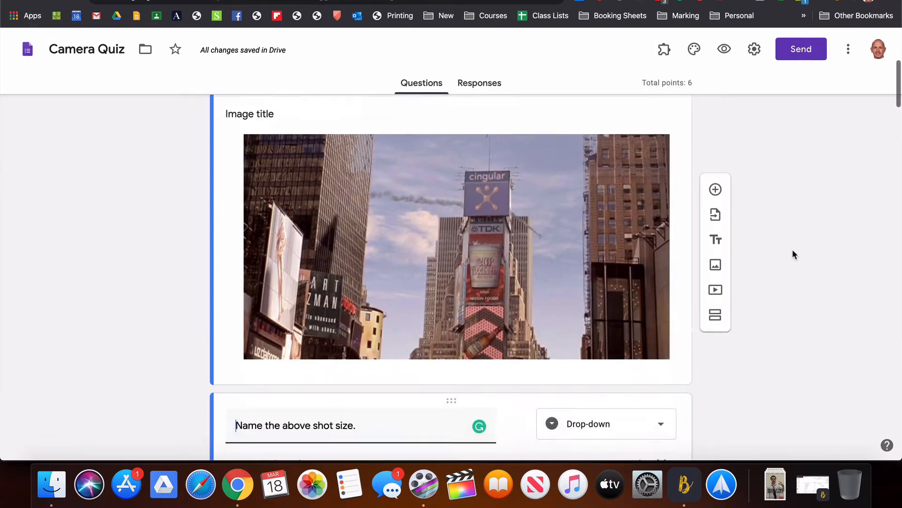
pyautogui.scroll(10, 793, 254)
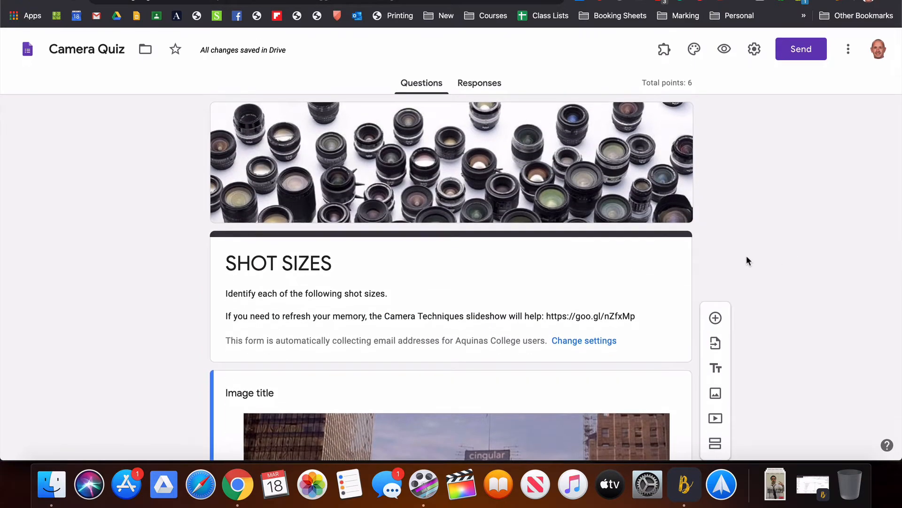
pyautogui.scroll(-9, 748, 247)
pyautogui.scroll(10, 749, 247)
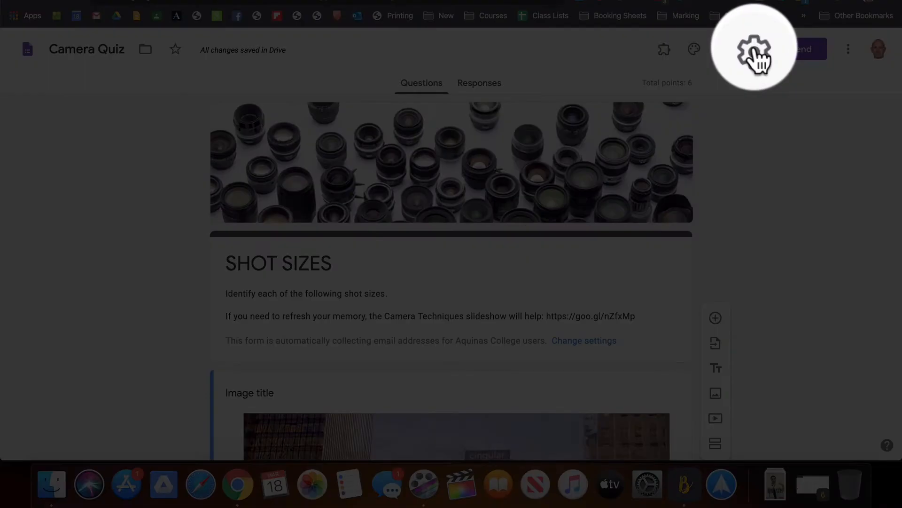
# Step: Examine the form's quiz settings, covering the quiz toggle, locked mode, mark release and what respondents can see
pyautogui.click(754, 49)
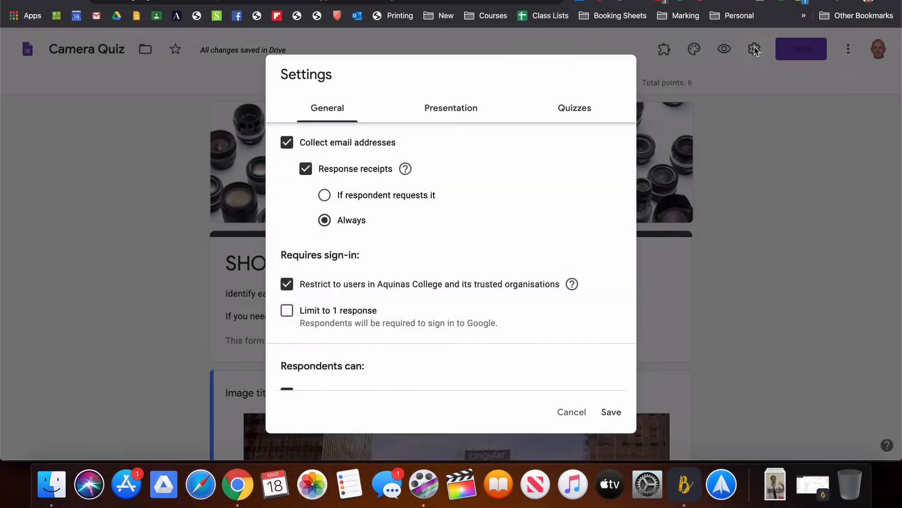
pyautogui.click(572, 118)
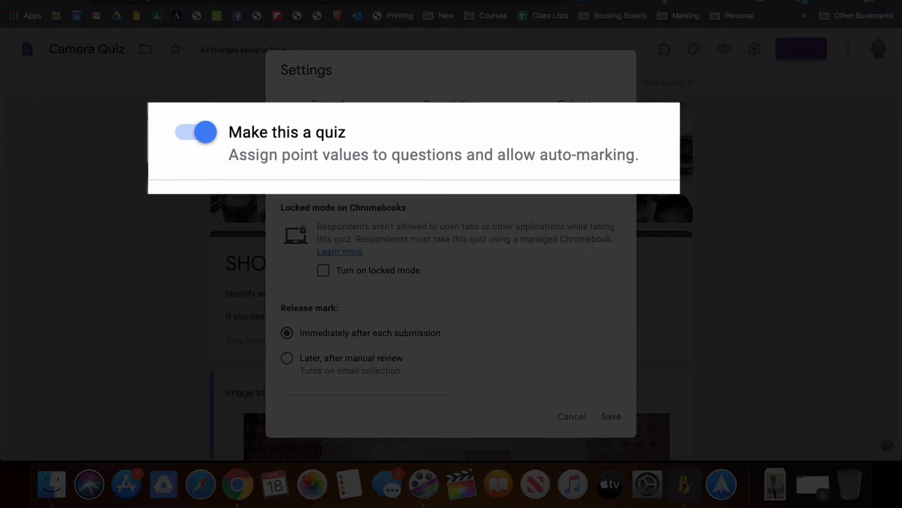
pyautogui.scroll(-3, 517, 238)
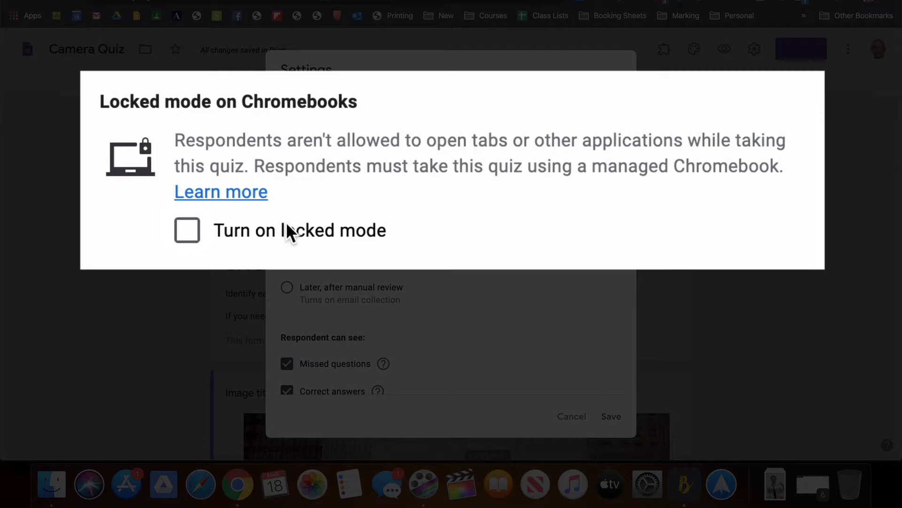
pyautogui.scroll(-1, 440, 279)
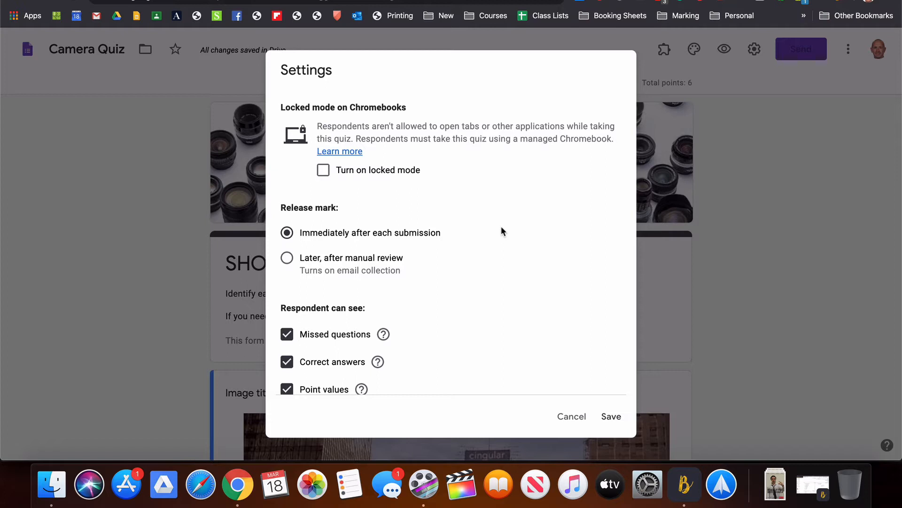
pyautogui.scroll(3, 501, 226)
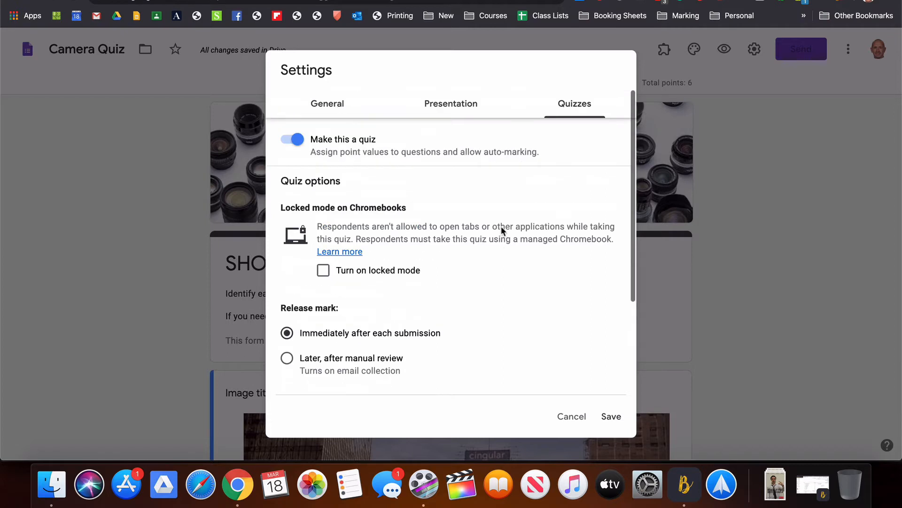
# Step: Examine the general settings for e-mail collection, sign-in and respondent permissions, and save the settings
pyautogui.click(333, 113)
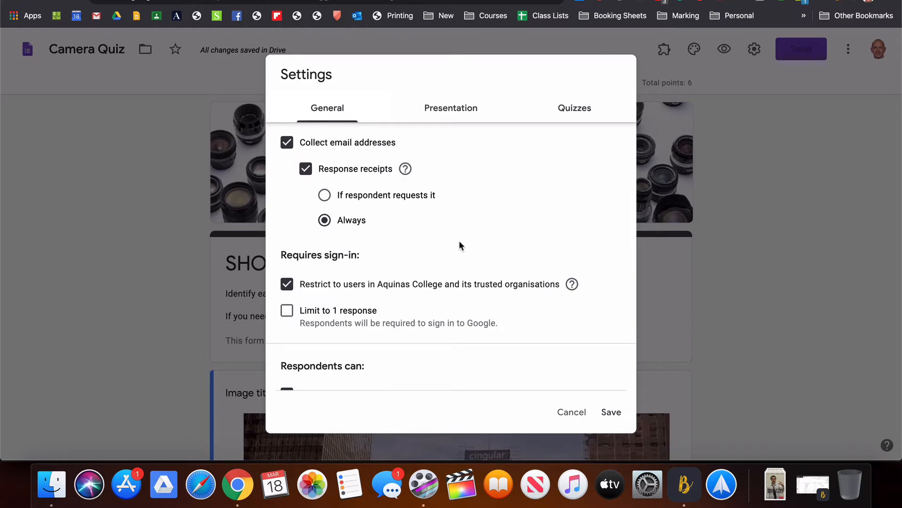
pyautogui.scroll(-2, 551, 302)
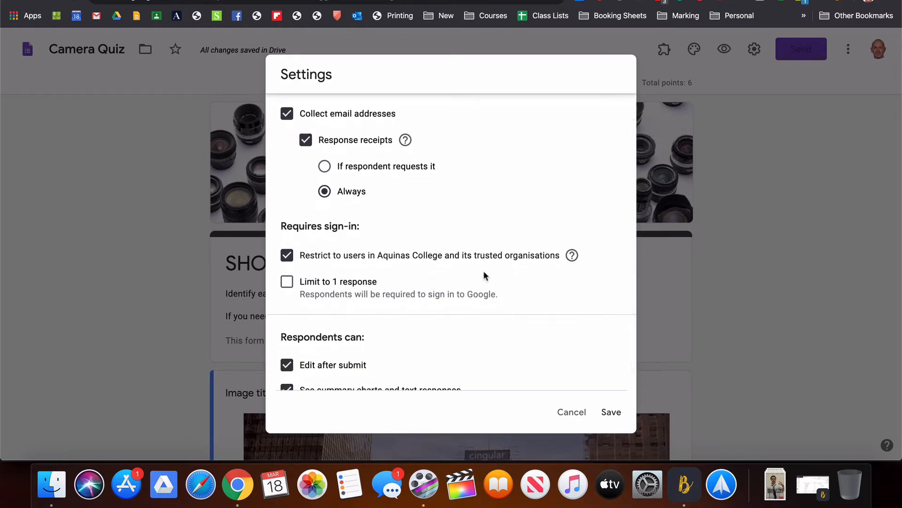
pyautogui.scroll(-1, 399, 274)
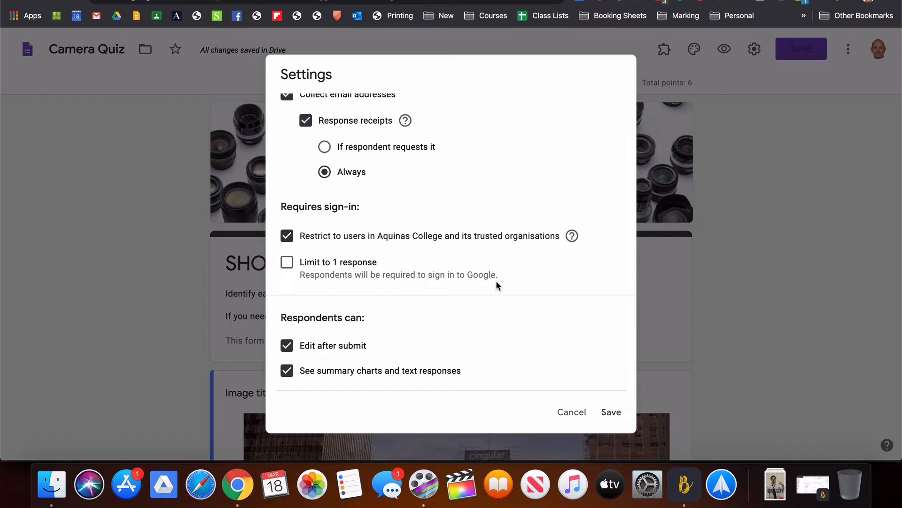
pyautogui.scroll(2, 389, 232)
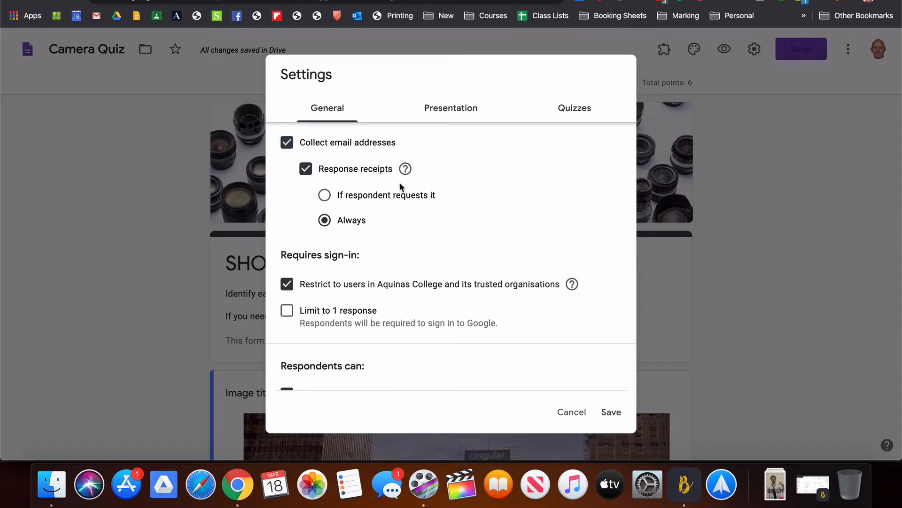
pyautogui.click(611, 412)
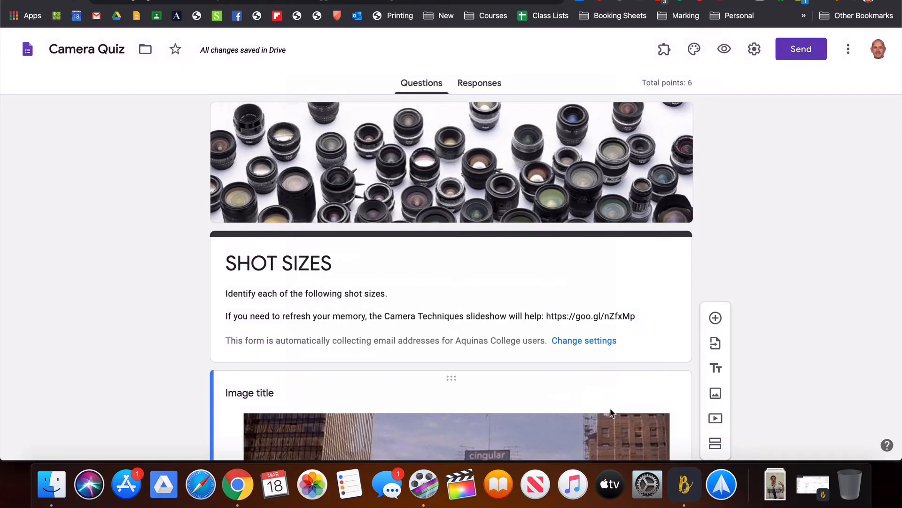
# Step: Examine the first shot-size question's options and its answer key with points and feedback, and close the answer key
pyautogui.scroll(-6, 806, 282)
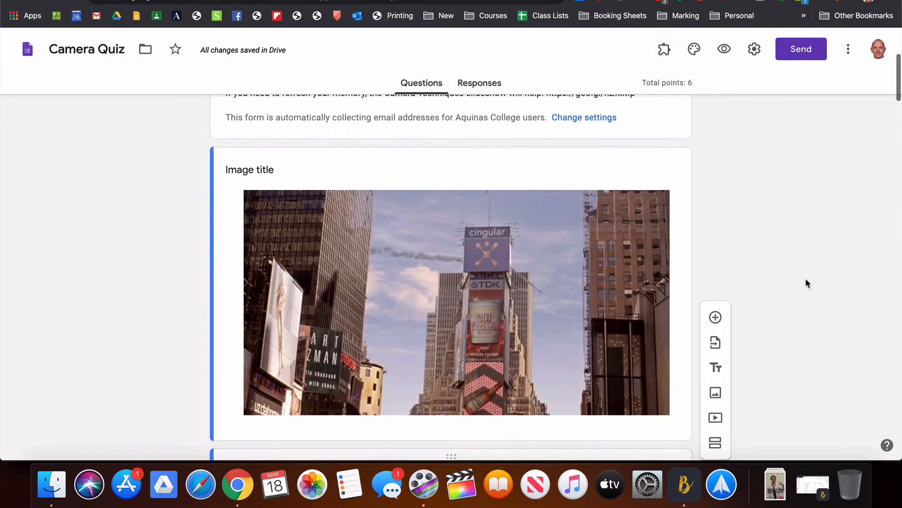
pyautogui.scroll(-9, 806, 284)
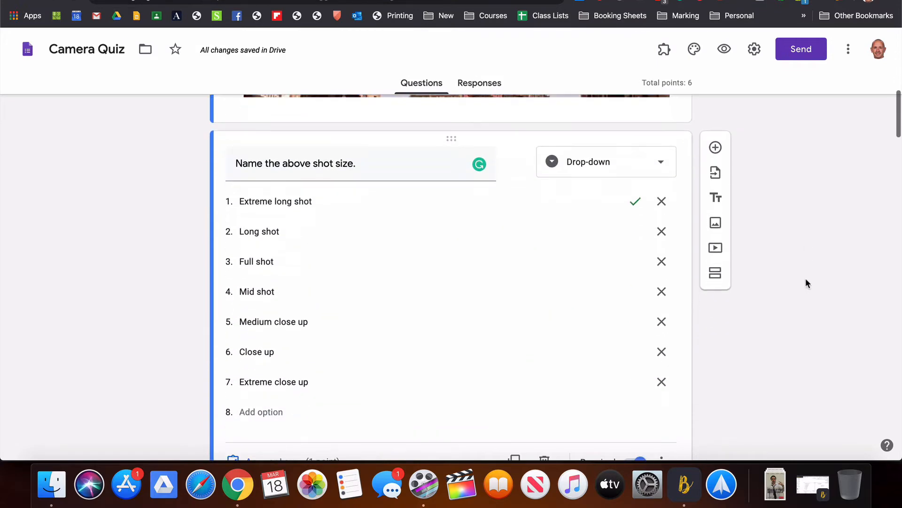
pyautogui.scroll(5, 805, 283)
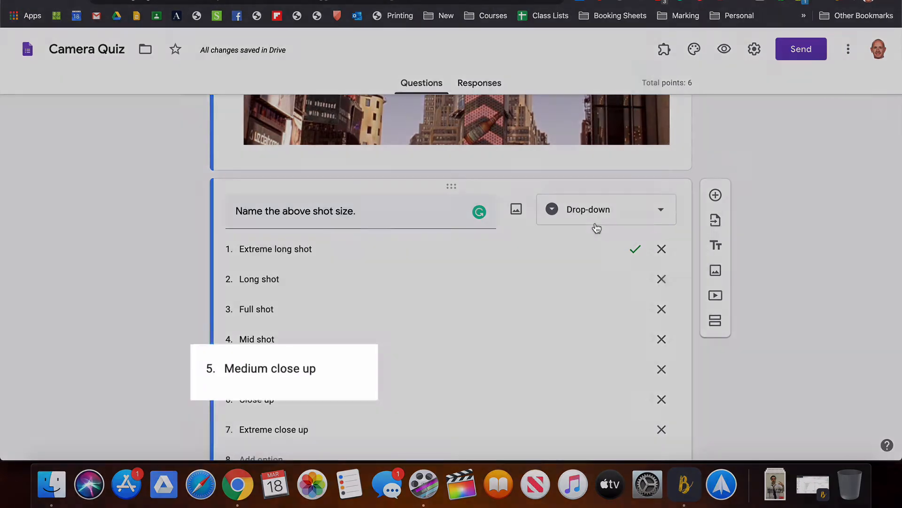
pyautogui.scroll(-3, 596, 221)
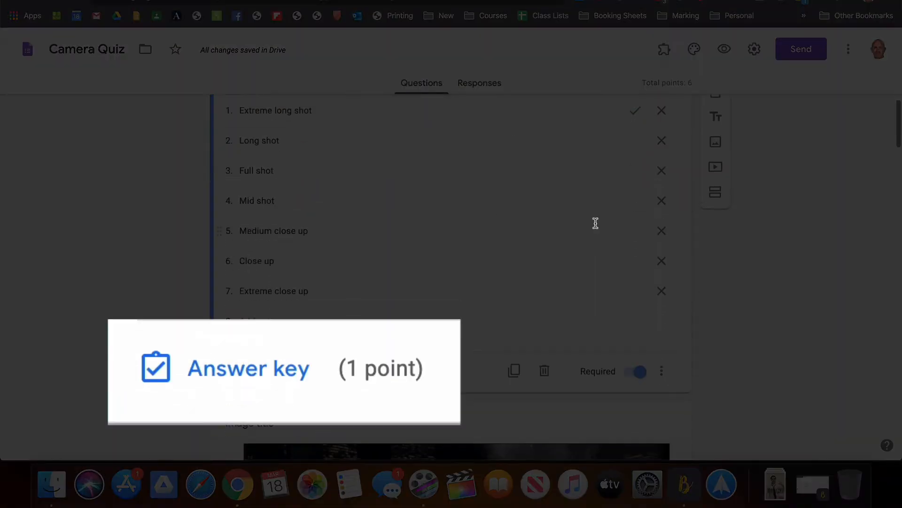
pyautogui.click(214, 371)
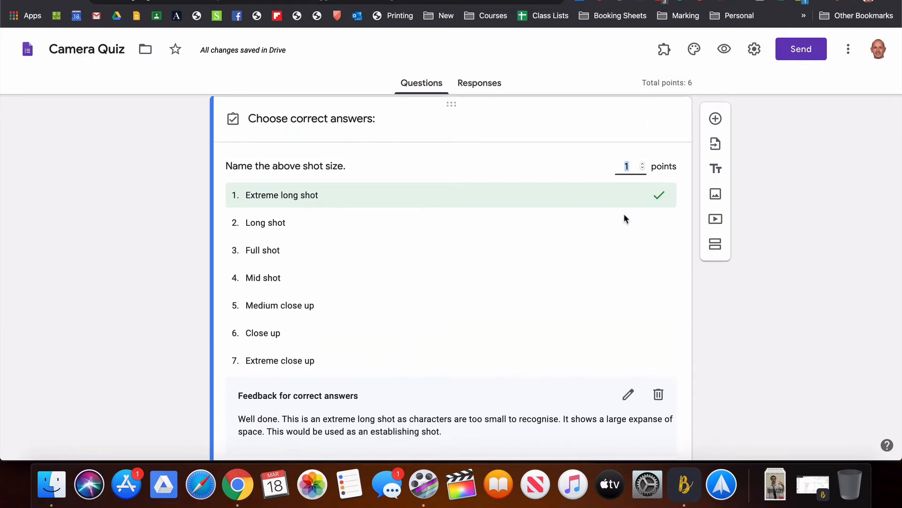
pyautogui.scroll(-5, 599, 296)
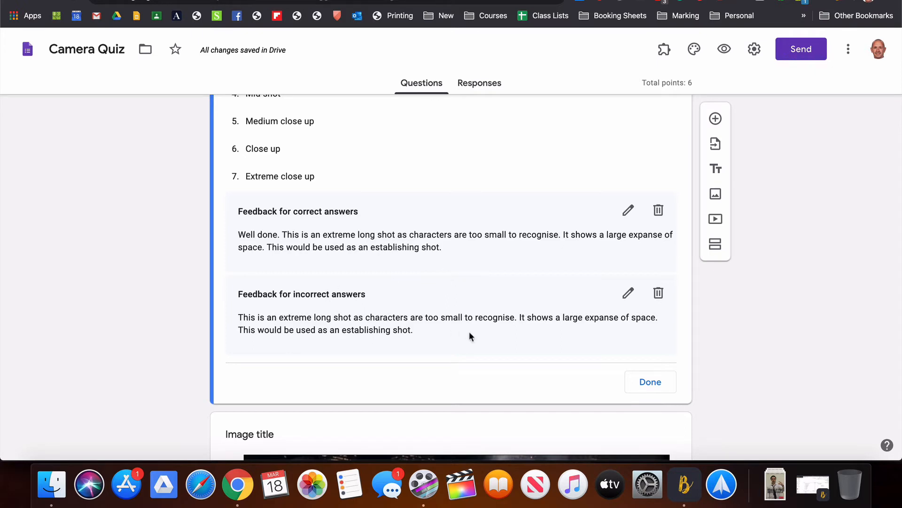
pyautogui.click(650, 389)
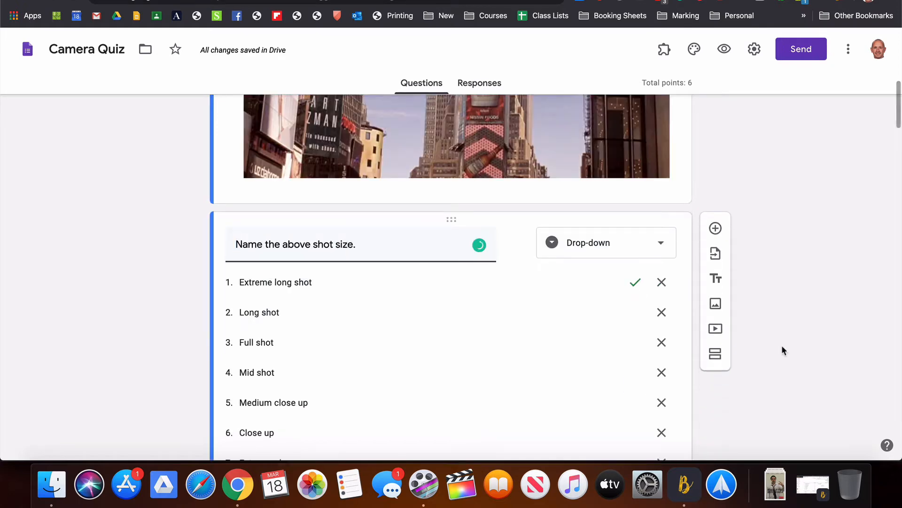
# Step: Add a blank multiple-choice question after the first shot-size question and delete the extra duplicate blank question
pyautogui.click(762, 299)
pyautogui.scroll(-10, 762, 299)
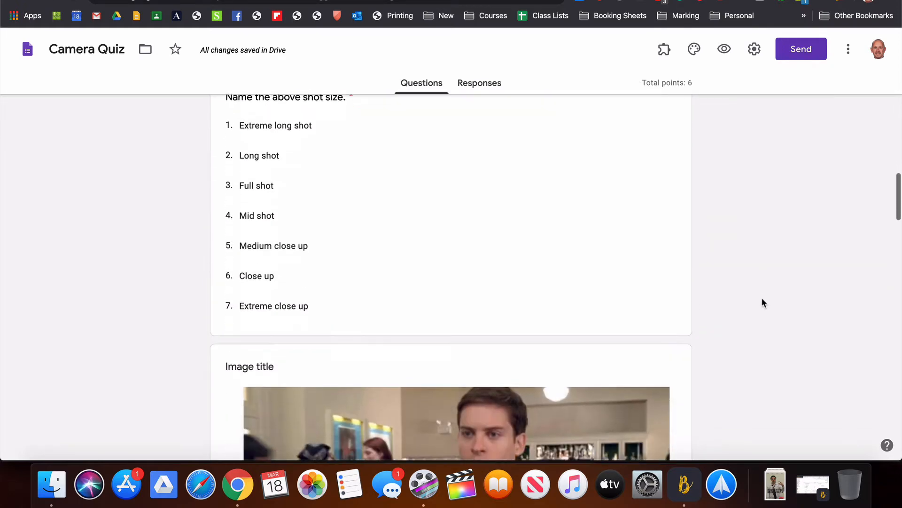
pyautogui.scroll(-15, 762, 302)
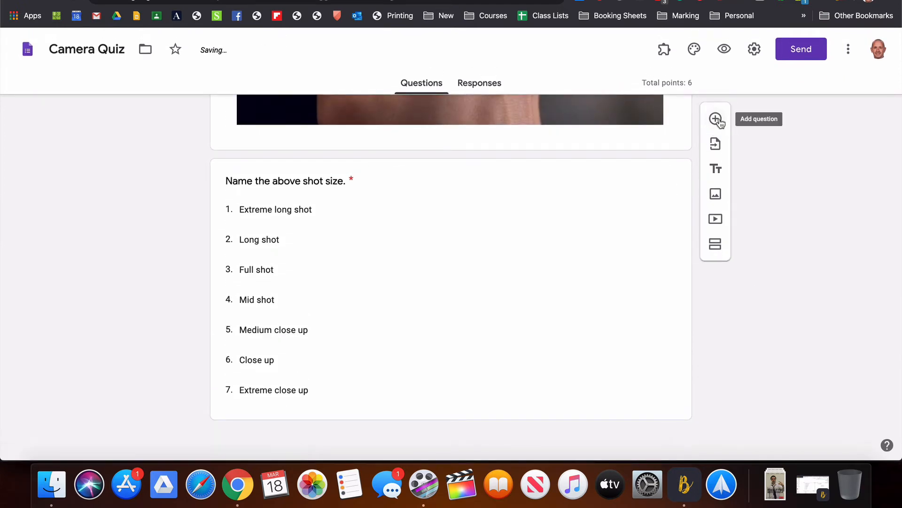
pyautogui.scroll(20, 722, 120)
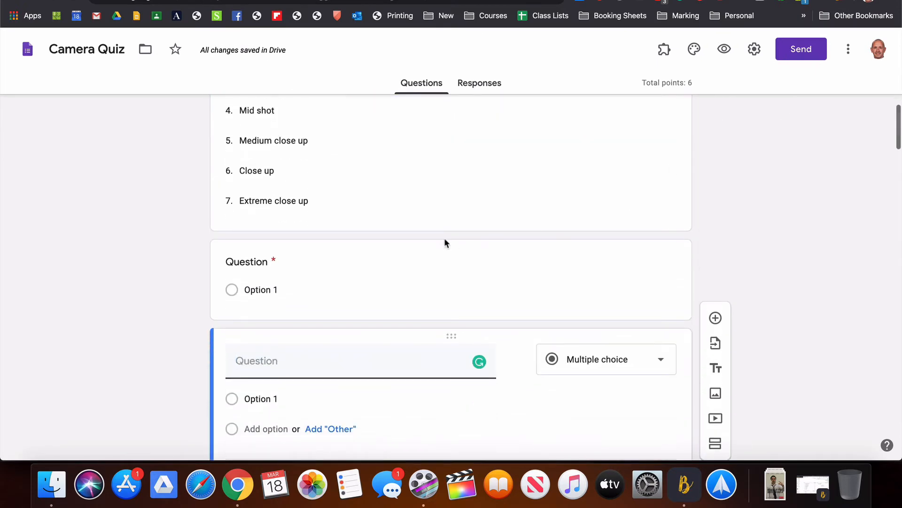
pyautogui.click(635, 257)
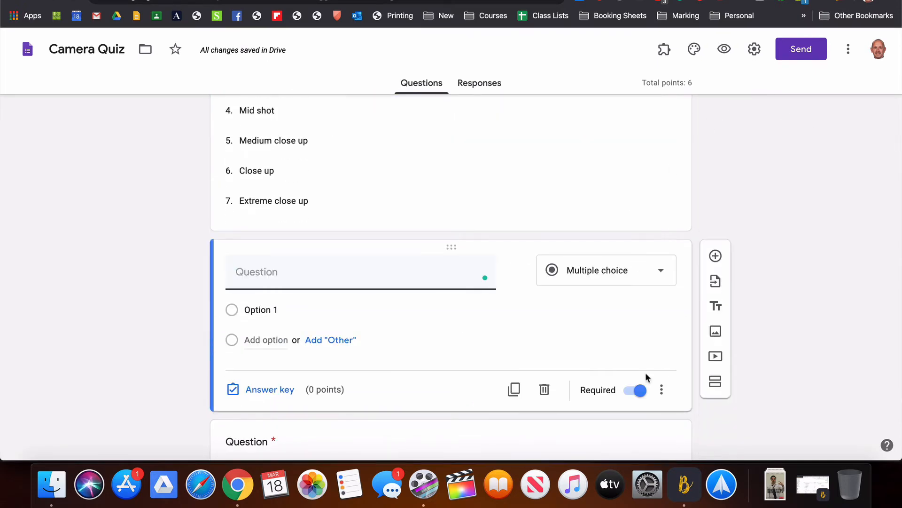
pyautogui.click(543, 389)
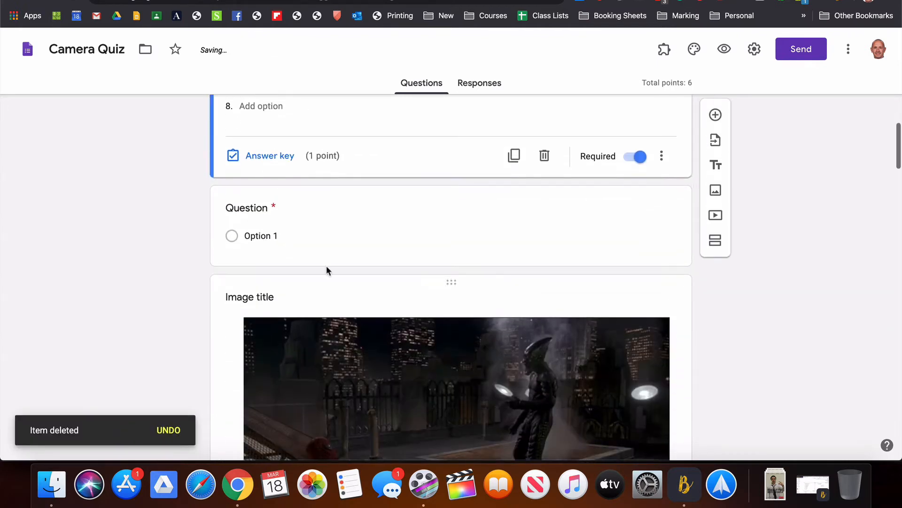
# Step: Title the blank question "What camera setting creates depth of field?" and change its type to Short answer
pyautogui.click(345, 234)
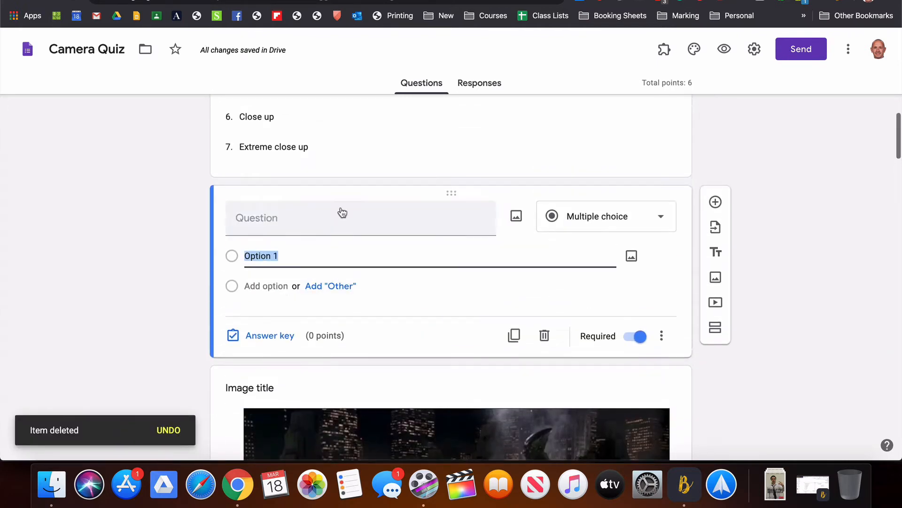
pyautogui.click(274, 222)
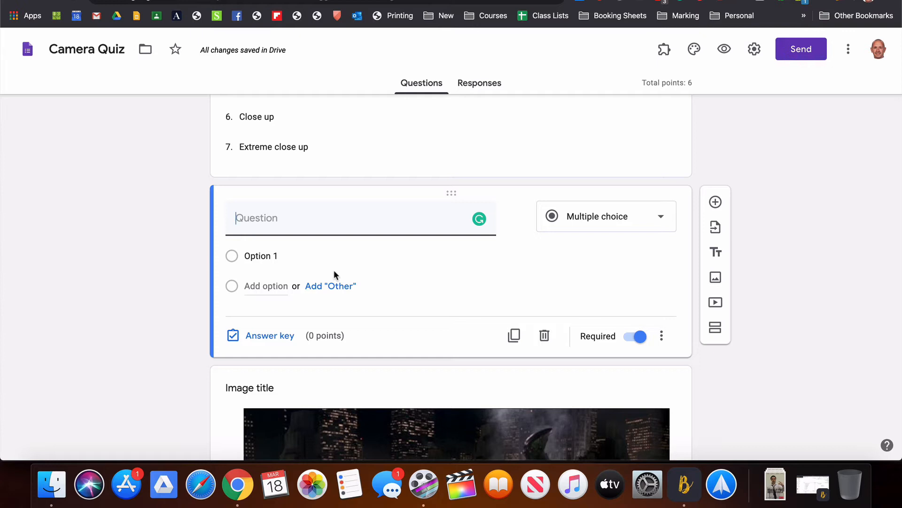
pyautogui.click(281, 226)
pyautogui.write('What camera')
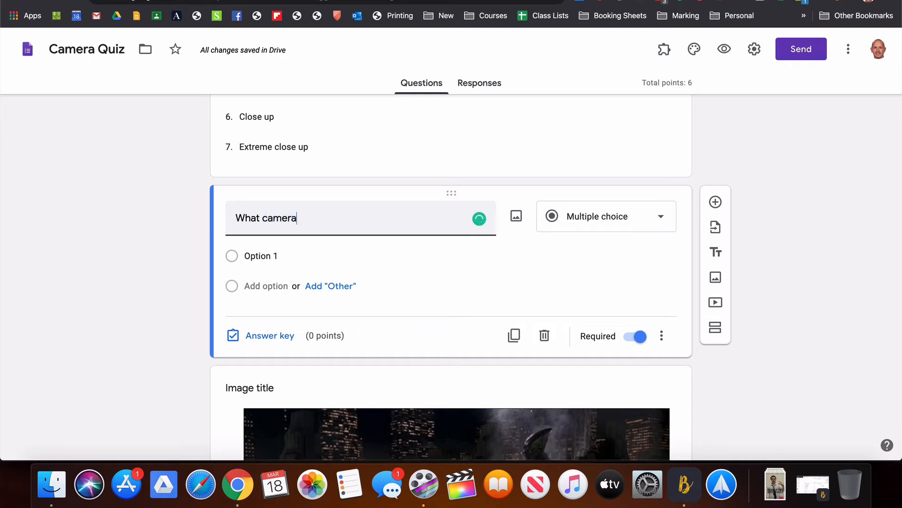
pyautogui.write(' setting')
pyautogui.write('creates d')
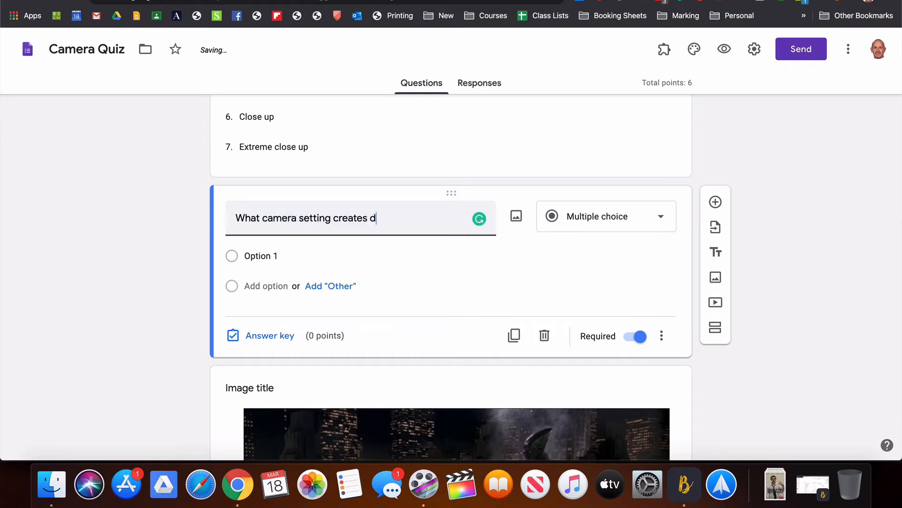
pyautogui.write('epth of fi')
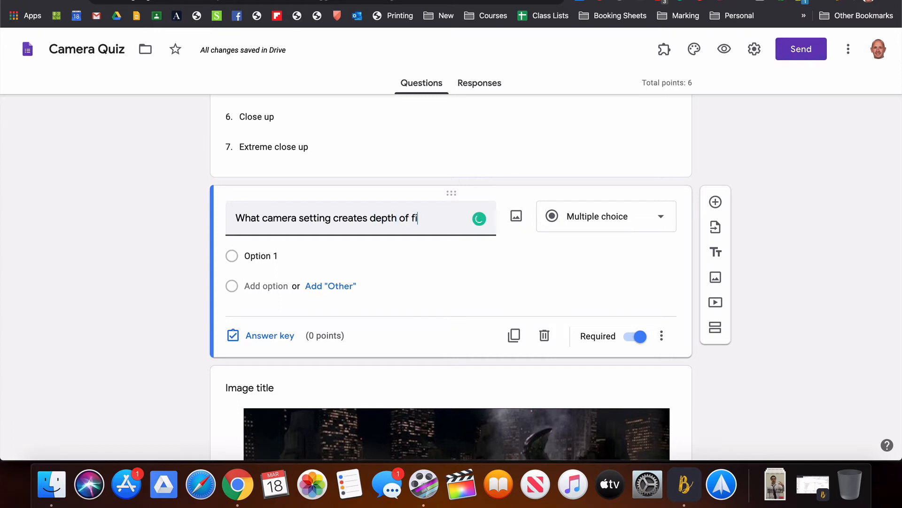
pyautogui.write('el')
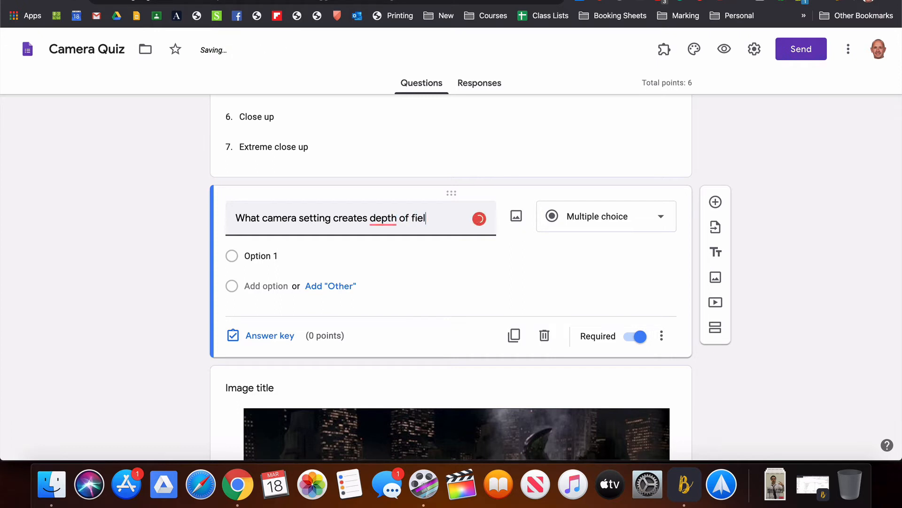
pyautogui.write('d')
pyautogui.write('?')
pyautogui.click(590, 216)
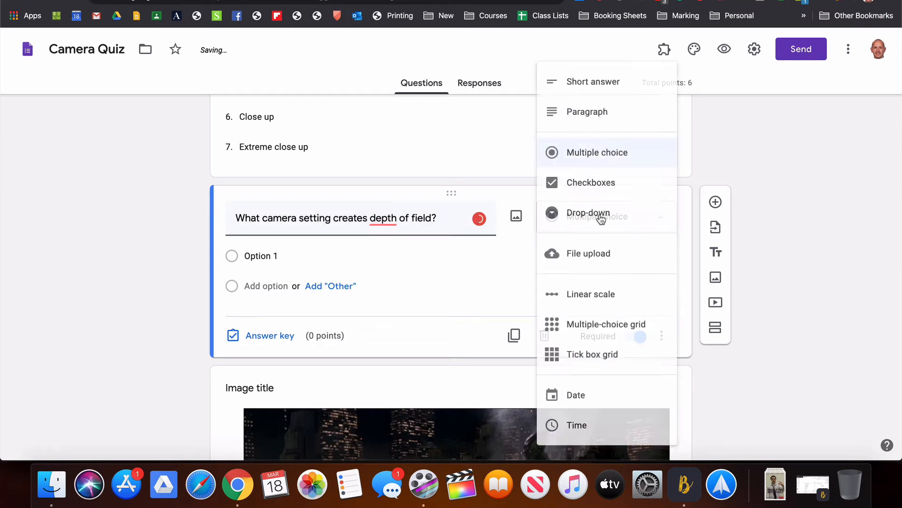
pyautogui.click(597, 83)
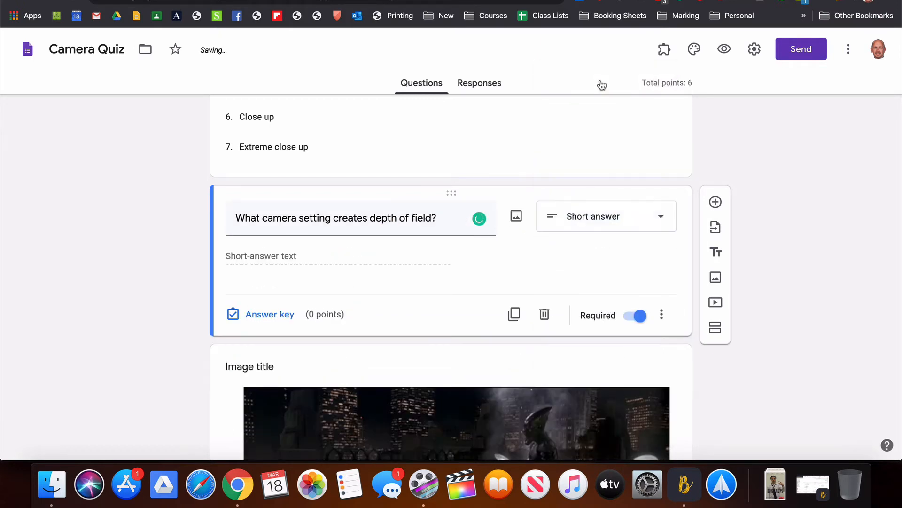
# Step: In the depth of field question's answer key, add "Aperture" as a correct answer worth 1 point and finish the key
pyautogui.click(272, 315)
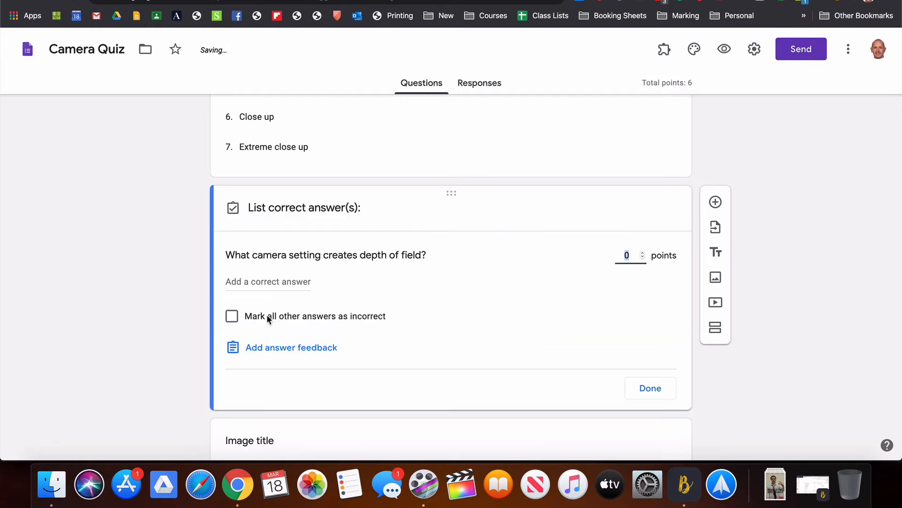
pyautogui.click(258, 281)
pyautogui.write('Ape')
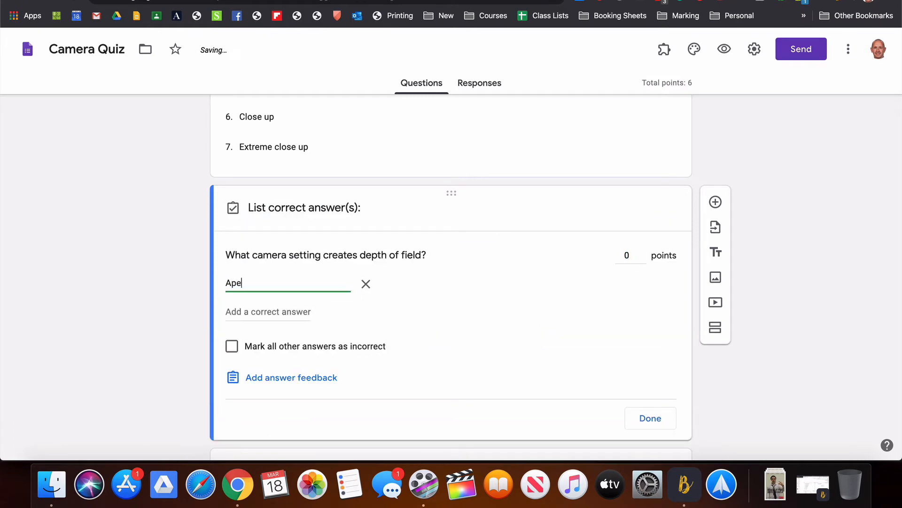
pyautogui.write('rture')
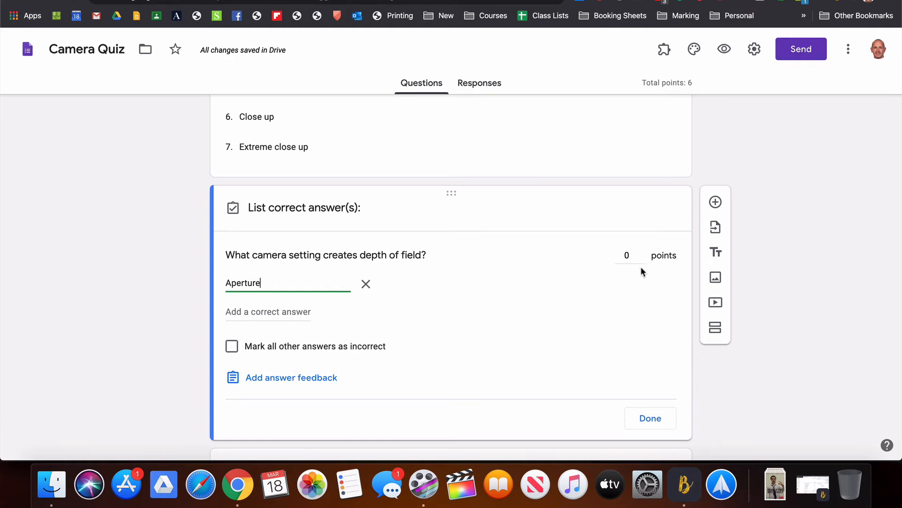
pyautogui.click(619, 258)
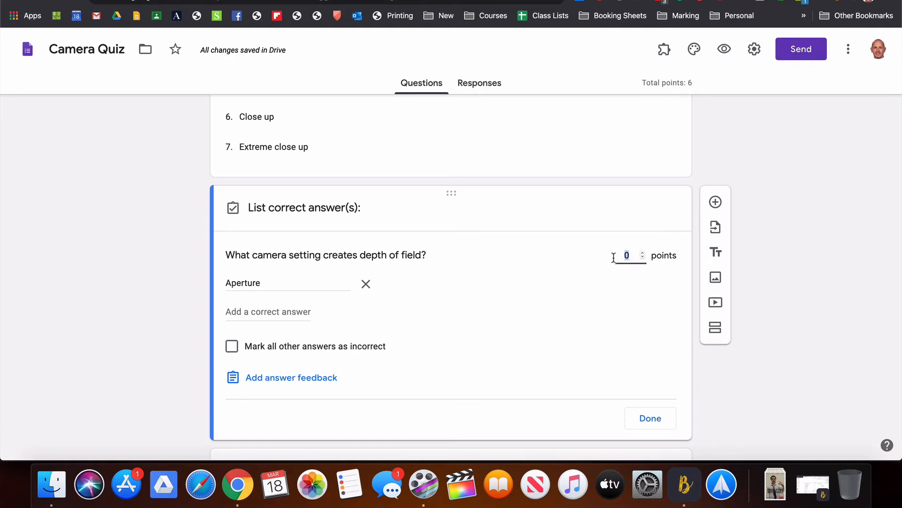
pyautogui.write('1')
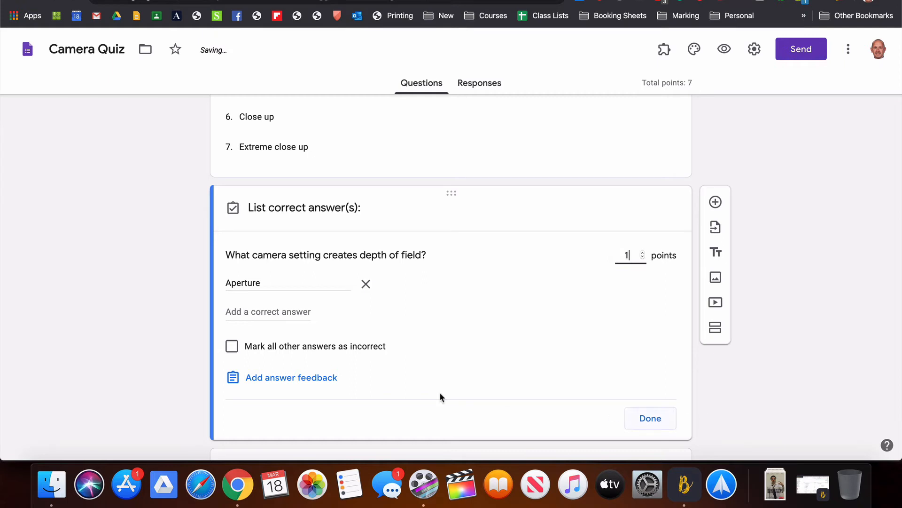
pyautogui.click(658, 419)
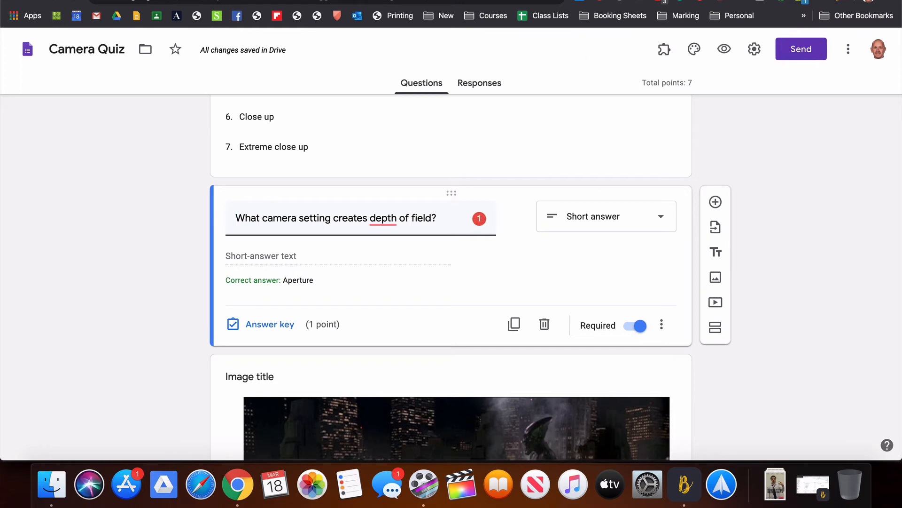
# Step: Switch to the Year 9 Media class in Google Classroom and start a new assignment
pyautogui.click(357, 1)
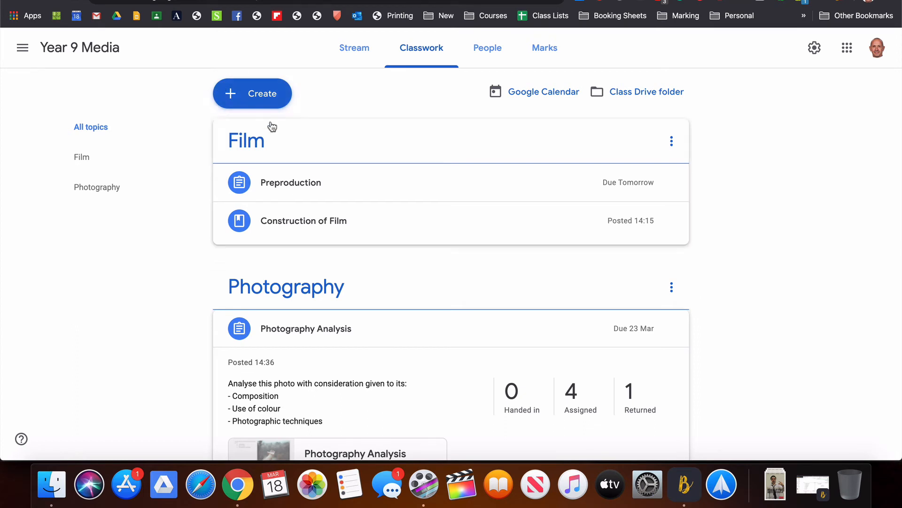
pyautogui.click(252, 94)
pyautogui.click(262, 125)
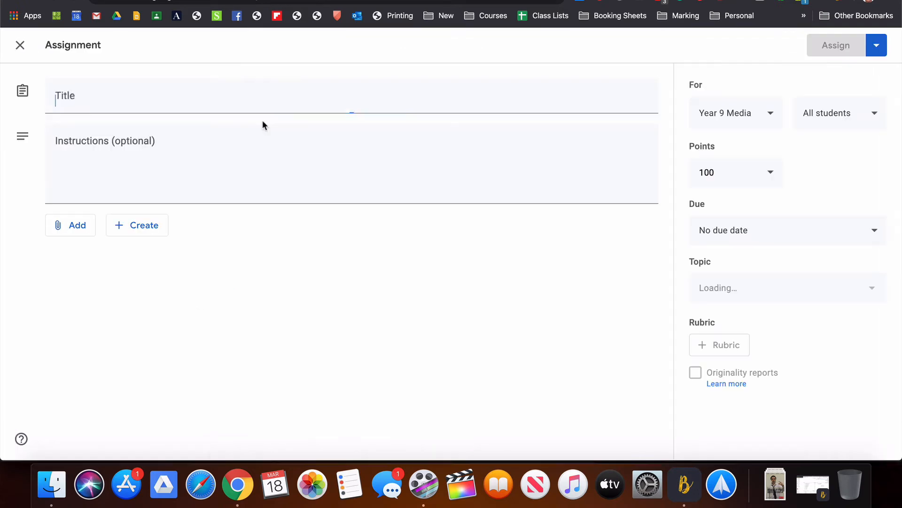
# Step: Attach the Camera Quiz form from Google Drive to the assignment, leaving grade importing on
pyautogui.click(72, 226)
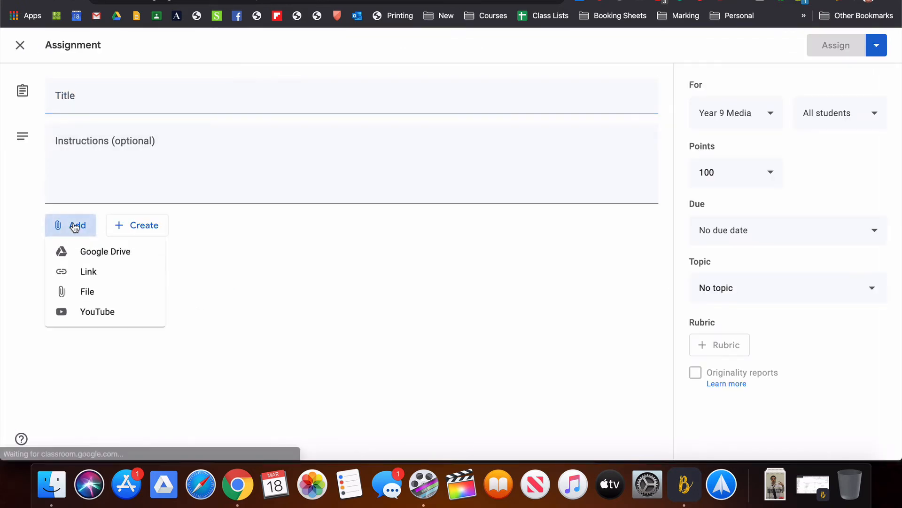
pyautogui.click(88, 247)
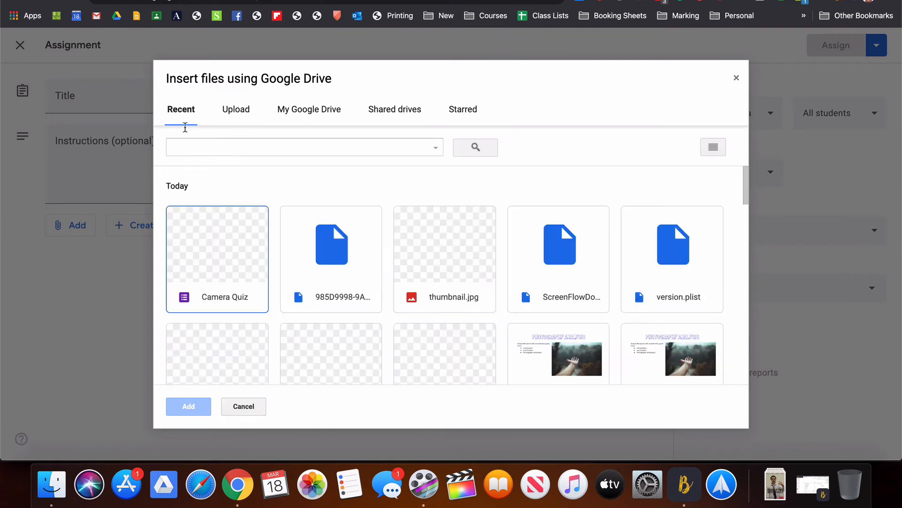
pyautogui.click(212, 241)
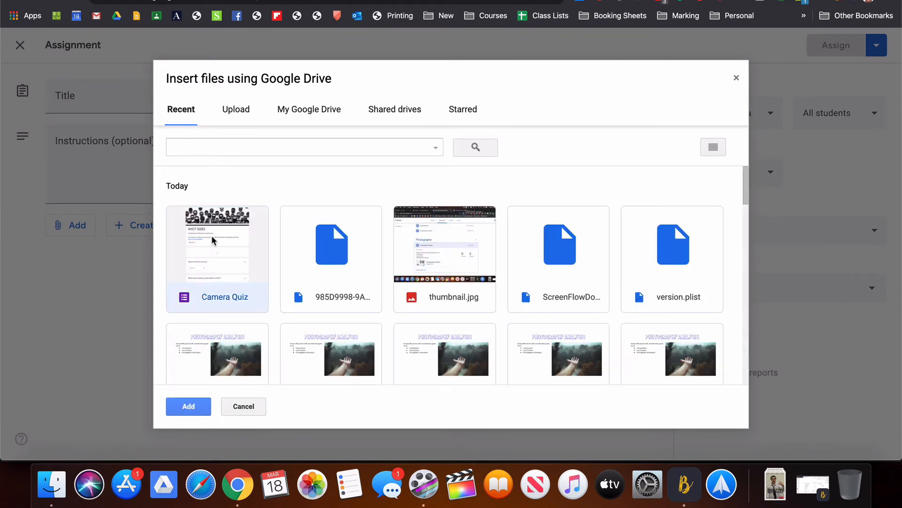
pyautogui.click(190, 406)
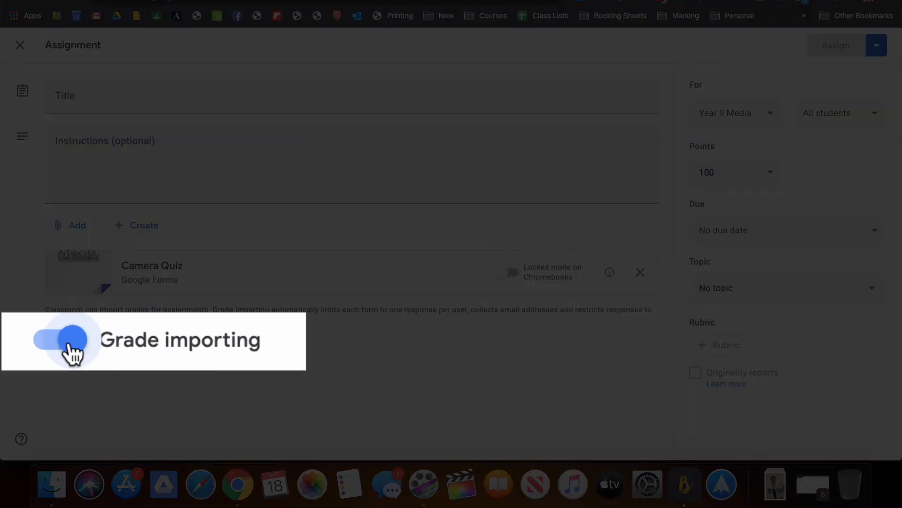
pyautogui.click(58, 340)
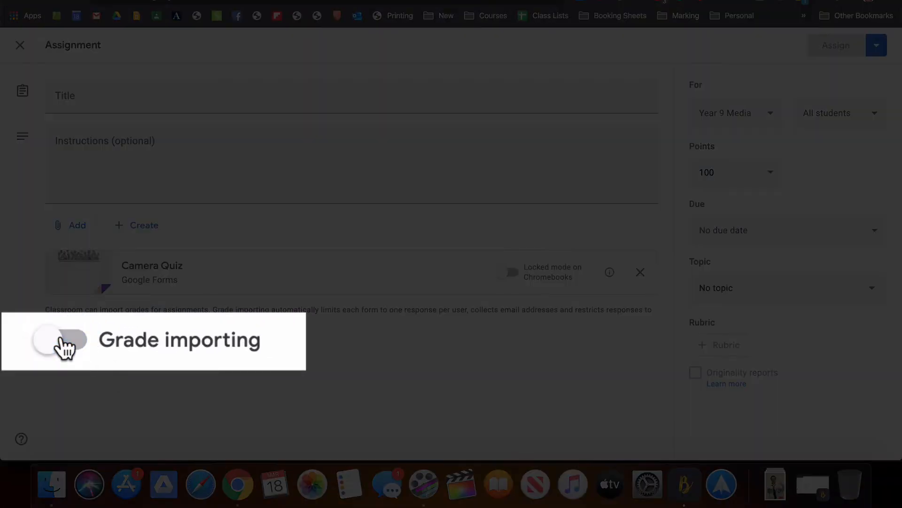
pyautogui.click(61, 340)
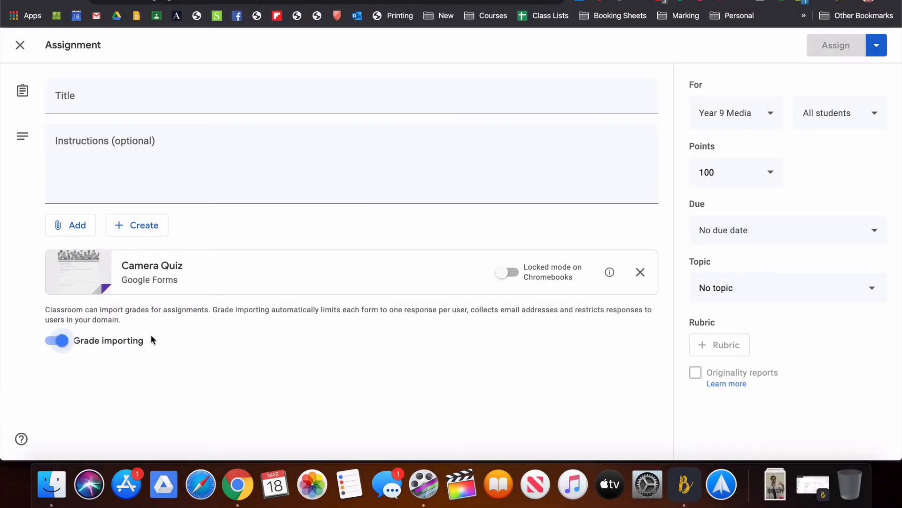
# Step: Set the assignment's points to 7 and its topic to Film
pyautogui.click(737, 172)
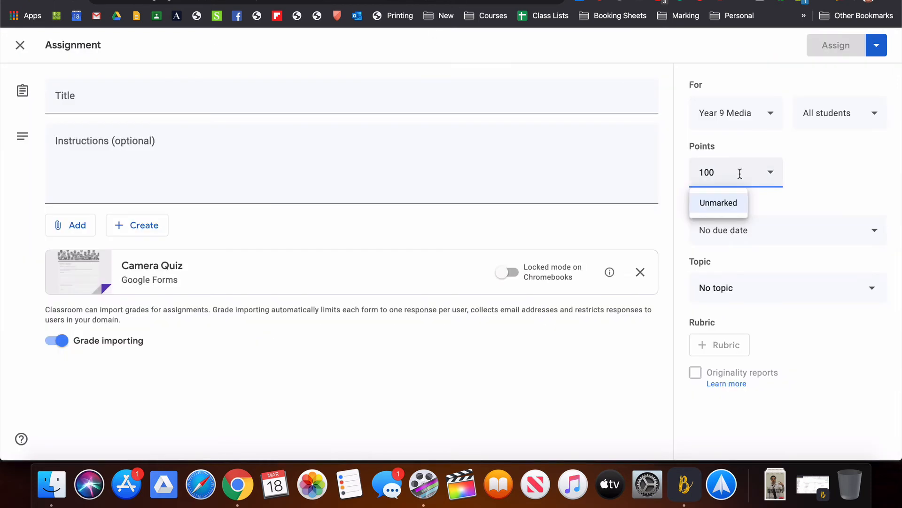
pyautogui.moveTo(740, 173); pyautogui.dragTo(665, 176)
pyautogui.write('7')
pyautogui.click(805, 200)
pyautogui.click(764, 301)
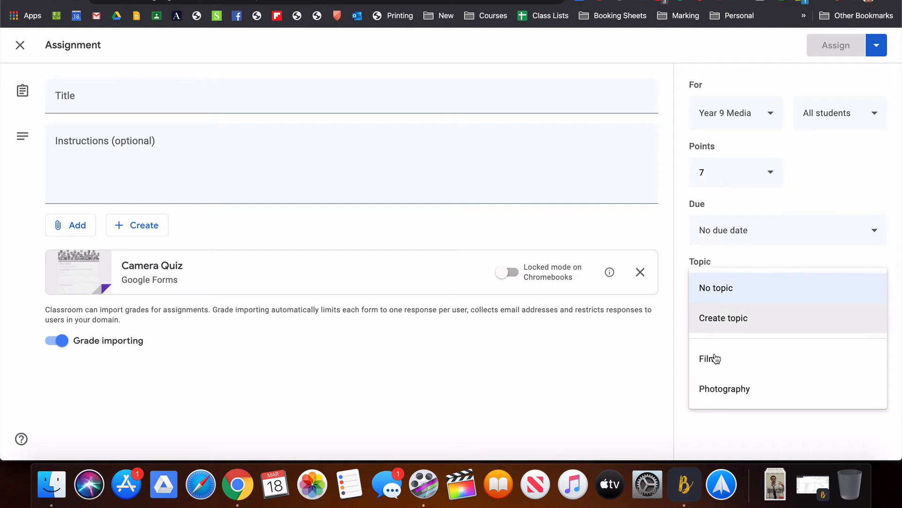
pyautogui.click(722, 367)
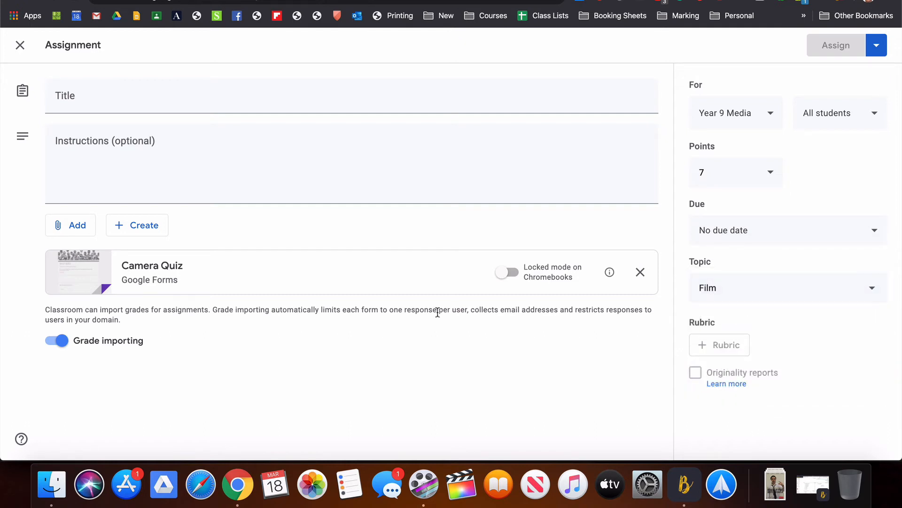
# Step: Title the assignment "Camera Quiz" and assign it to the class
pyautogui.click(84, 103)
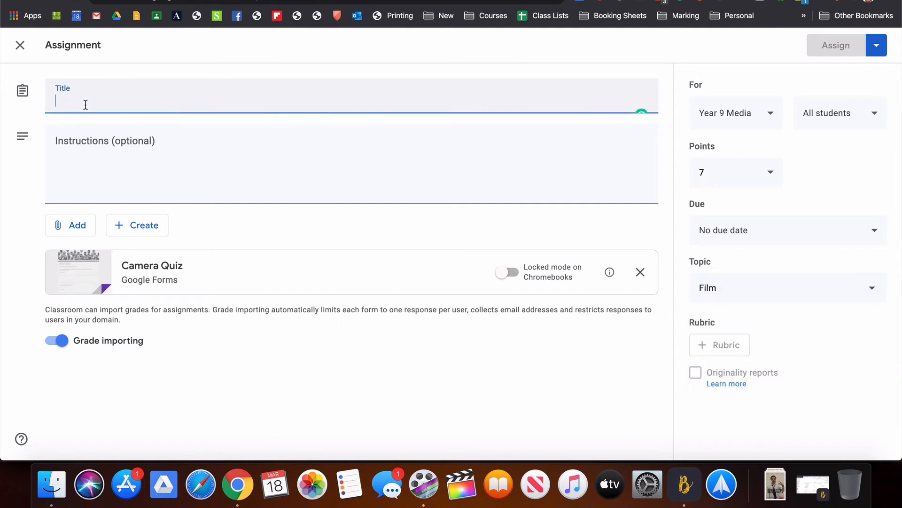
pyautogui.write('Camera Quiz')
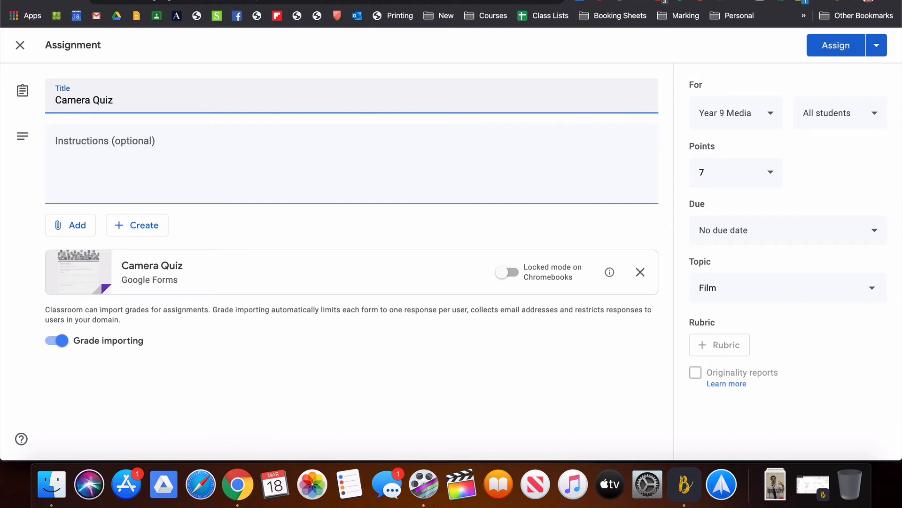
pyautogui.click(219, 391)
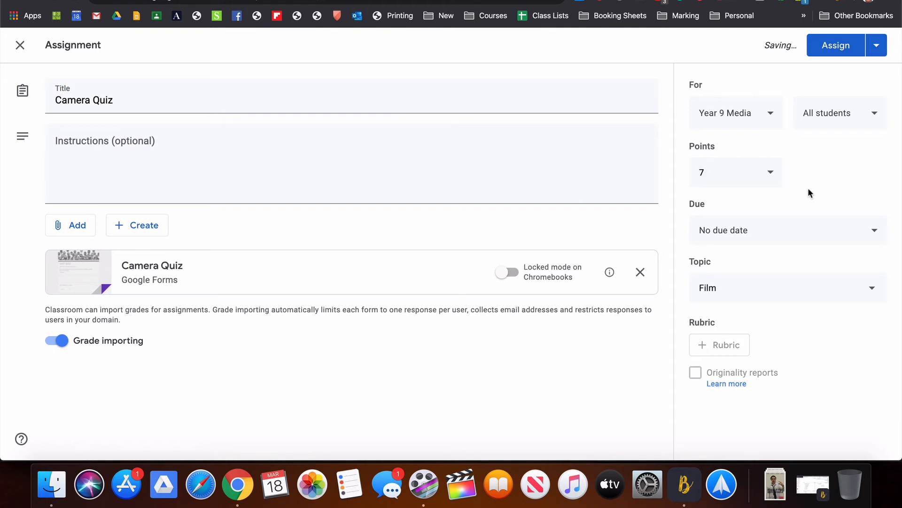
pyautogui.click(836, 45)
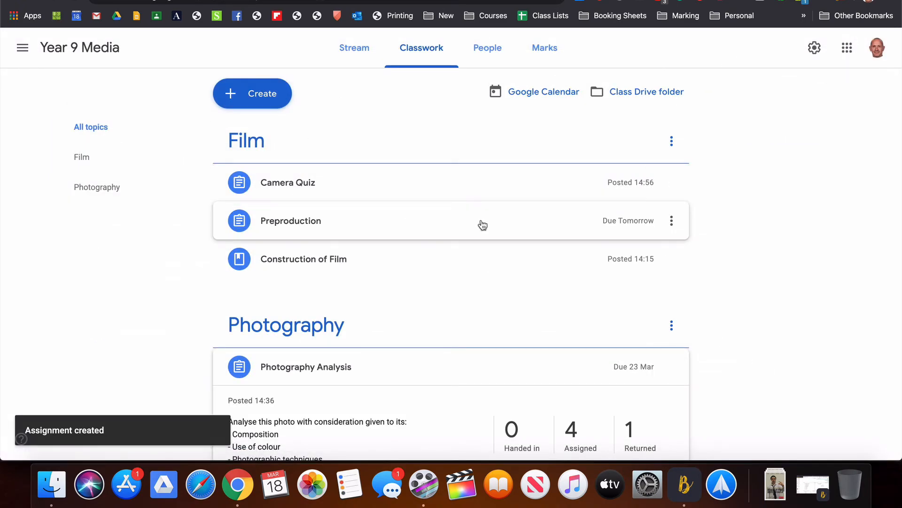
# Step: Switch to the student's view of the Year 9 Media classwork and open the Camera Quiz assignment's attached form
pyautogui.hotkey('ctrl', 'Up')
pyautogui.click(254, 379)
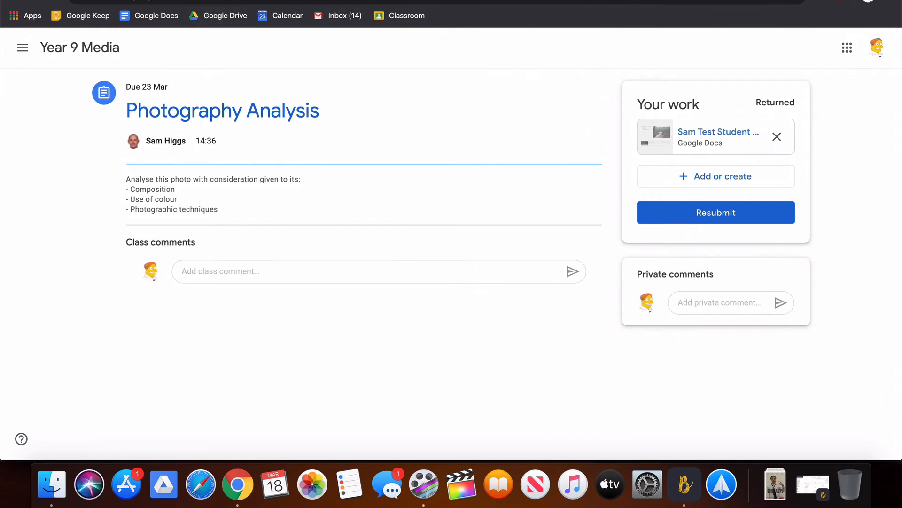
pyautogui.click(73, 51)
pyautogui.click(439, 53)
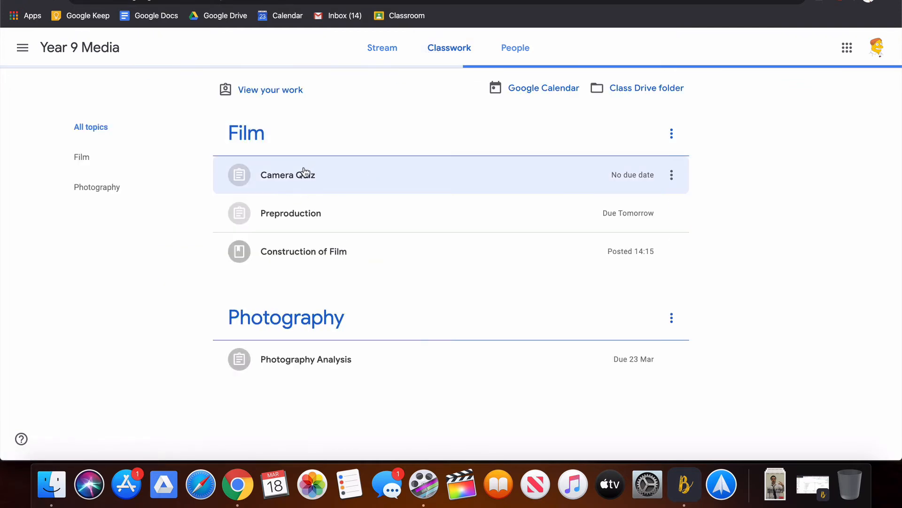
pyautogui.click(306, 175)
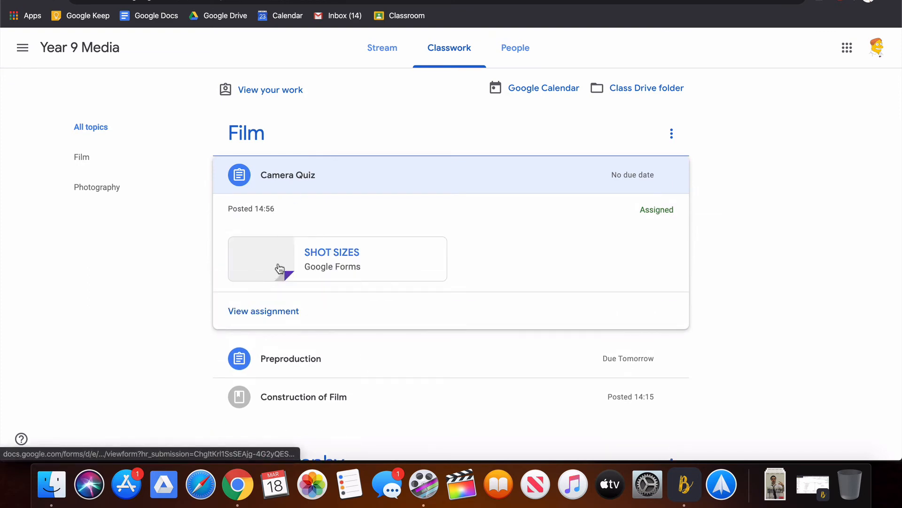
pyautogui.click(278, 266)
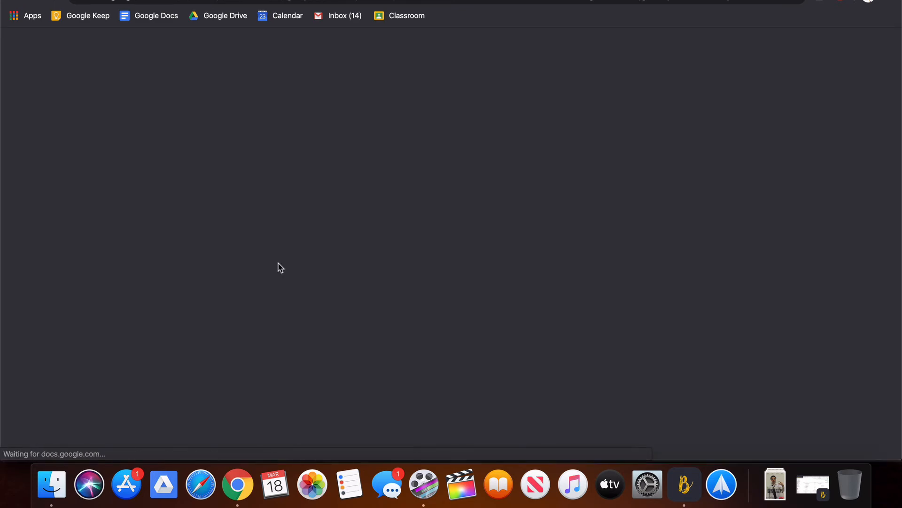
# Step: Answer the first shot size question with Extreme long shot and the depth of field question with "Apature"
pyautogui.scroll(-2, 635, 289)
pyautogui.scroll(-10, 634, 291)
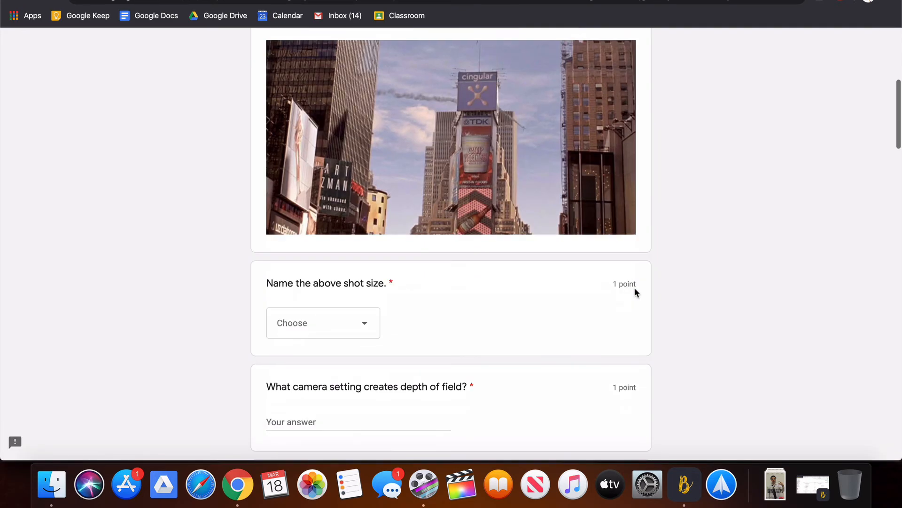
pyautogui.click(364, 265)
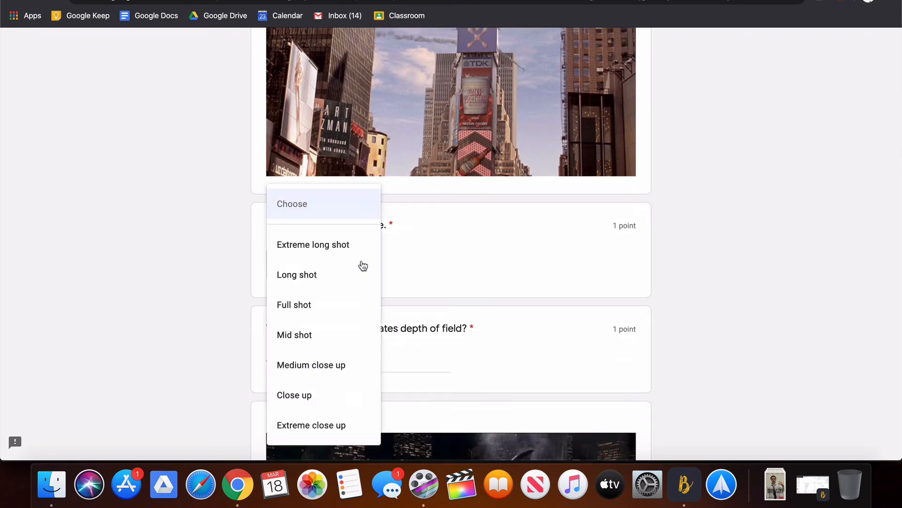
pyautogui.click(337, 246)
pyautogui.scroll(-7, 415, 182)
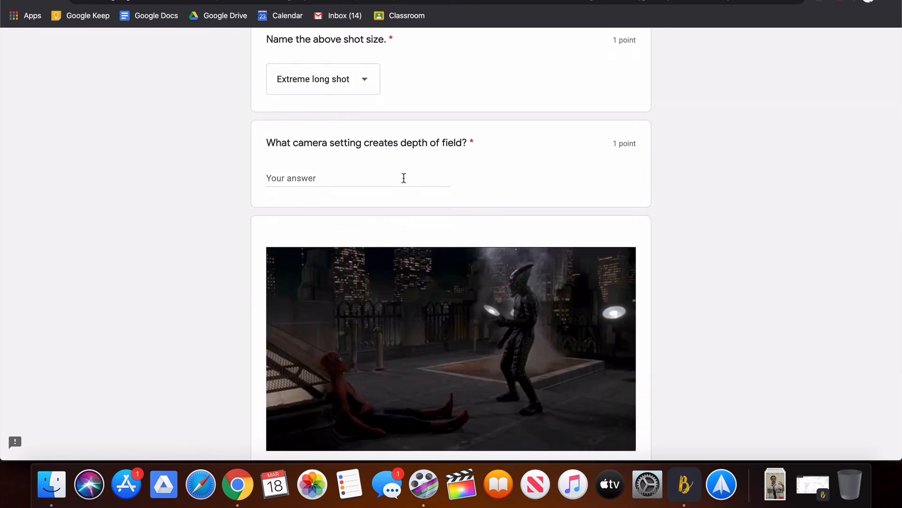
pyautogui.click(404, 178)
pyautogui.write('Apature')
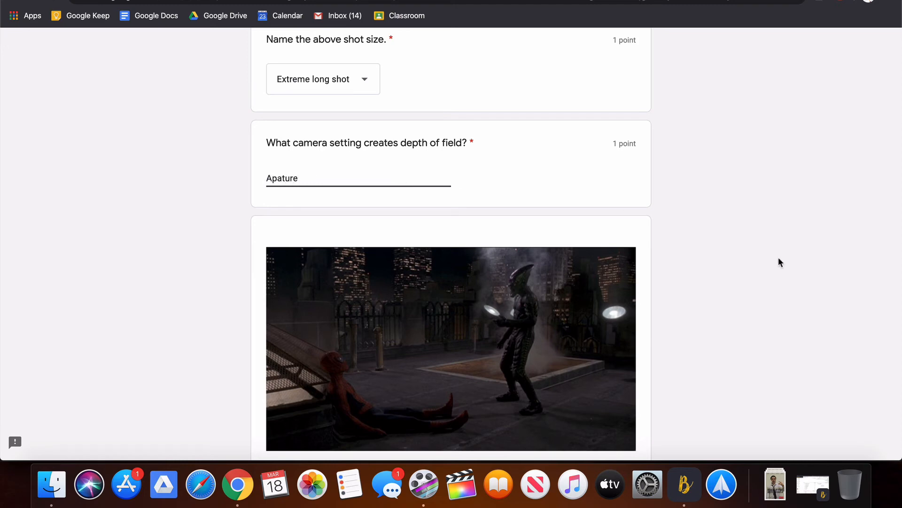
pyautogui.click(779, 258)
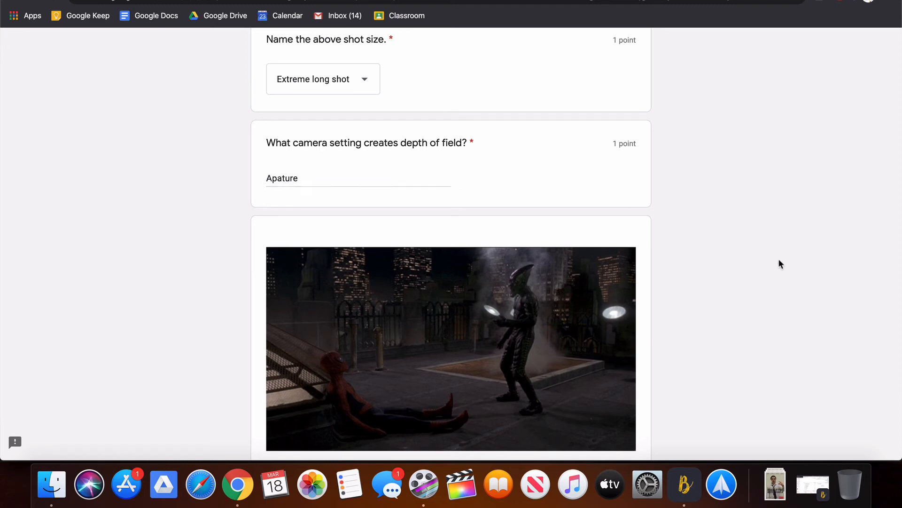
# Step: Answer Close up for the rooftop Spider-Man image and Mid shot for the school hallway image
pyautogui.scroll(-8, 779, 258)
pyautogui.click(350, 168)
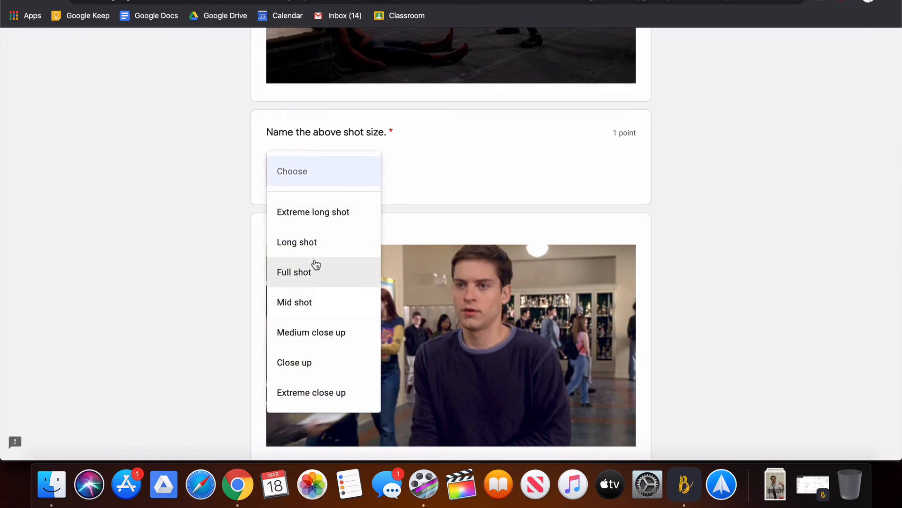
pyautogui.click(319, 363)
pyautogui.scroll(-6, 765, 331)
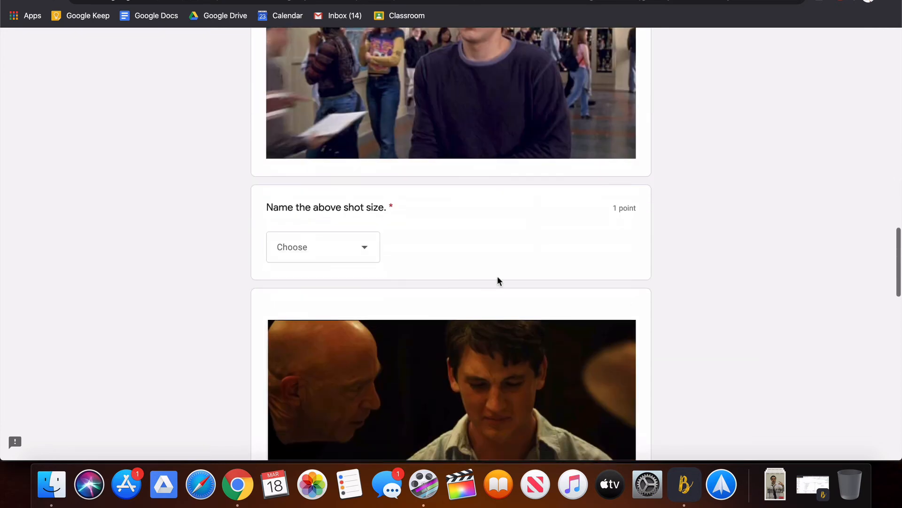
pyautogui.click(357, 250)
pyautogui.click(337, 328)
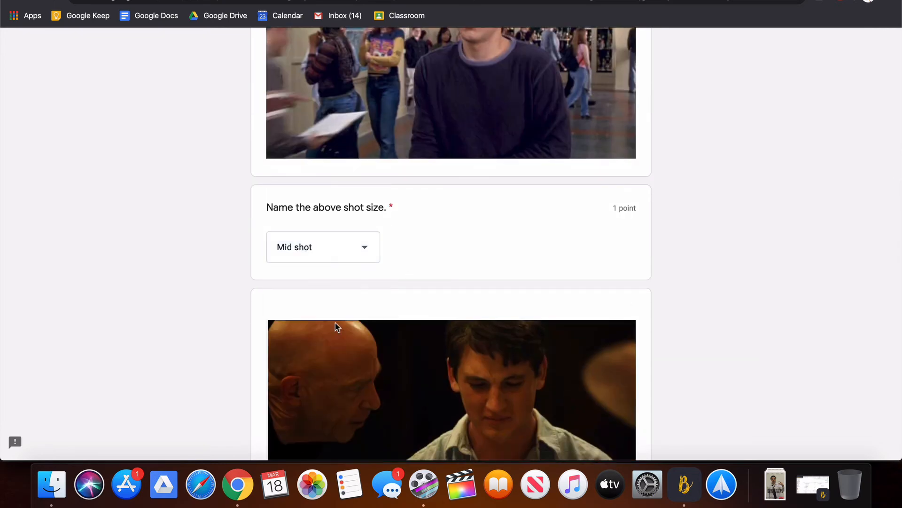
# Step: Answer Medium close up for the first image of the two men and Close up for the second one
pyautogui.scroll(-8, 336, 324)
pyautogui.click(344, 187)
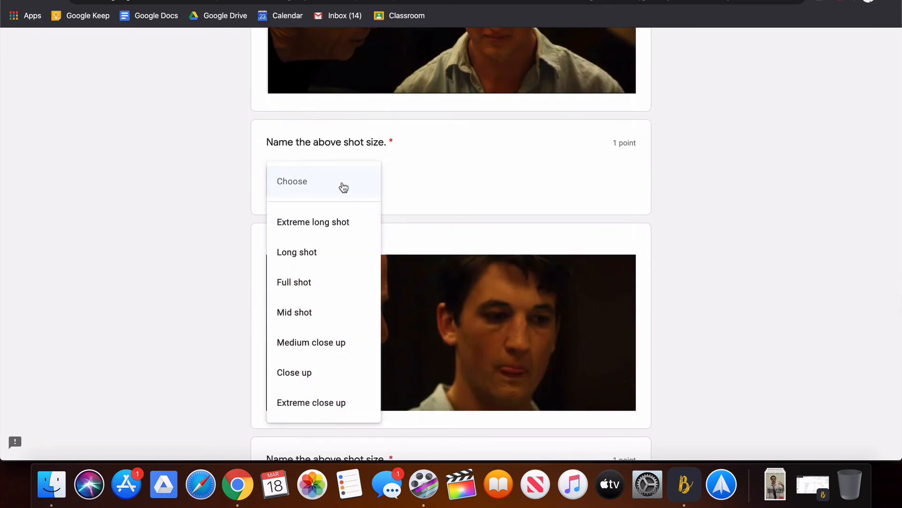
pyautogui.click(336, 343)
pyautogui.scroll(-6, 334, 345)
pyautogui.click(339, 258)
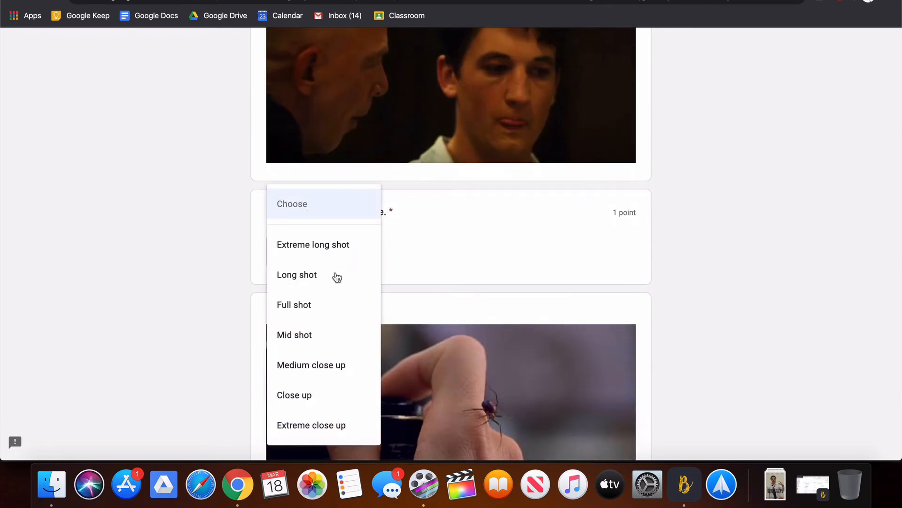
pyautogui.click(343, 397)
# Step: Answer Extreme close up for the image of the spider on the hand and submit the quiz
pyautogui.scroll(-6, 342, 395)
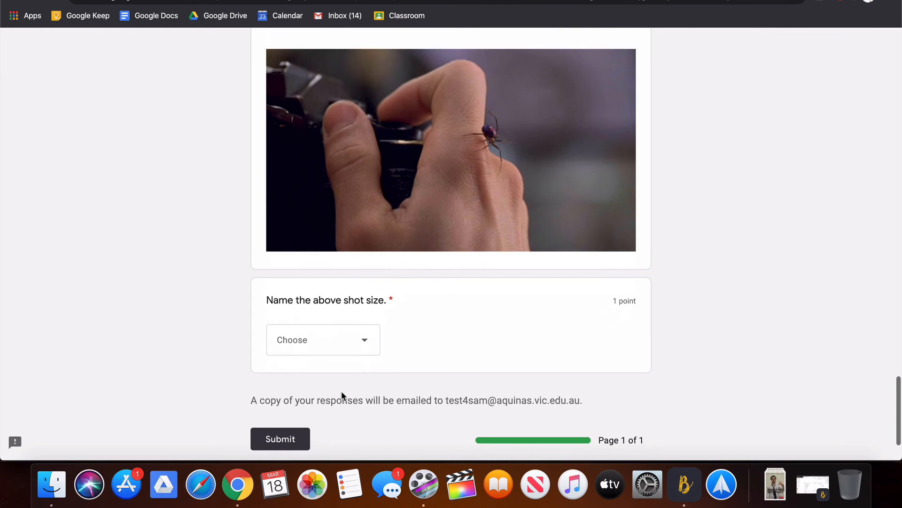
pyautogui.click(348, 351)
pyautogui.click(339, 425)
pyautogui.scroll(-2, 644, 307)
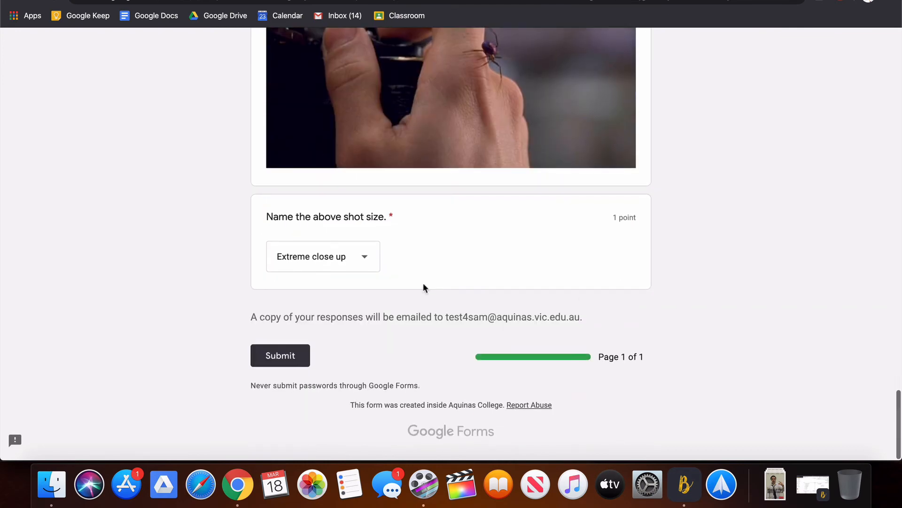
pyautogui.click(278, 363)
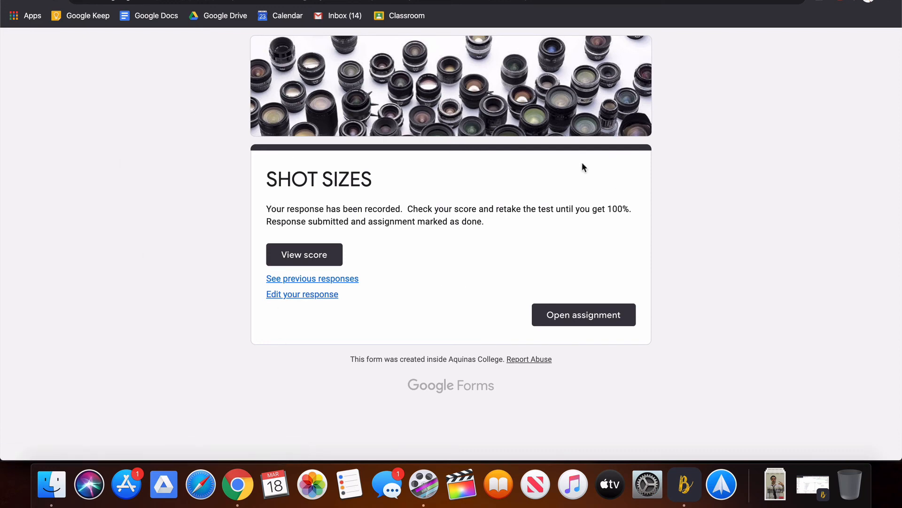
# Step: View the submitted quiz's score and check the marking and feedback on the first questions
pyautogui.click(310, 248)
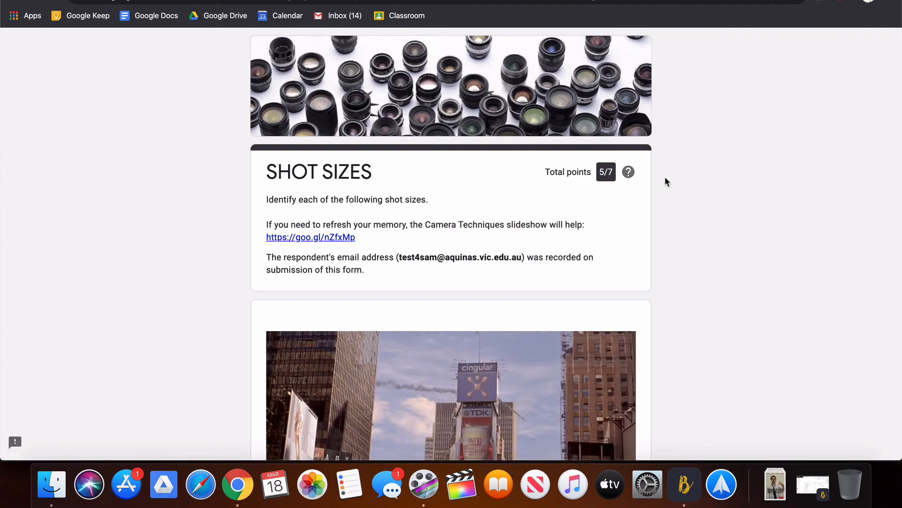
pyautogui.scroll(-15, 756, 248)
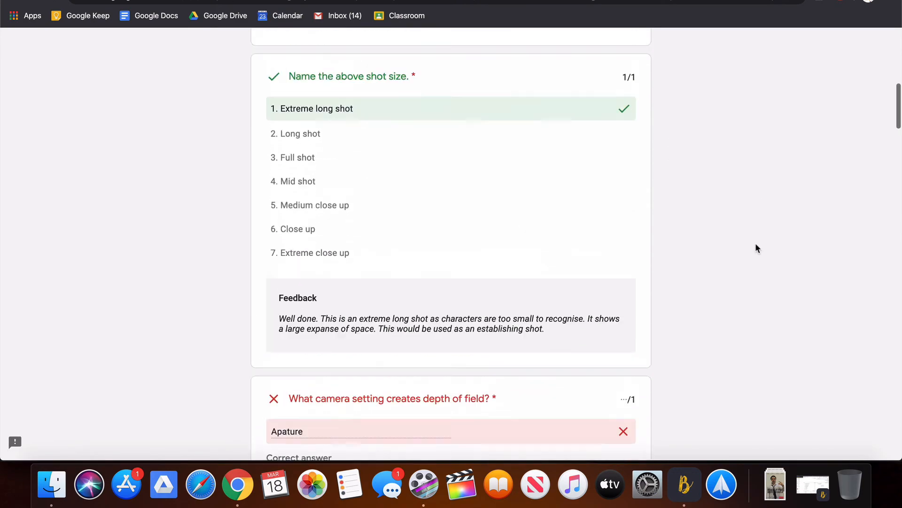
pyautogui.scroll(-4, 752, 242)
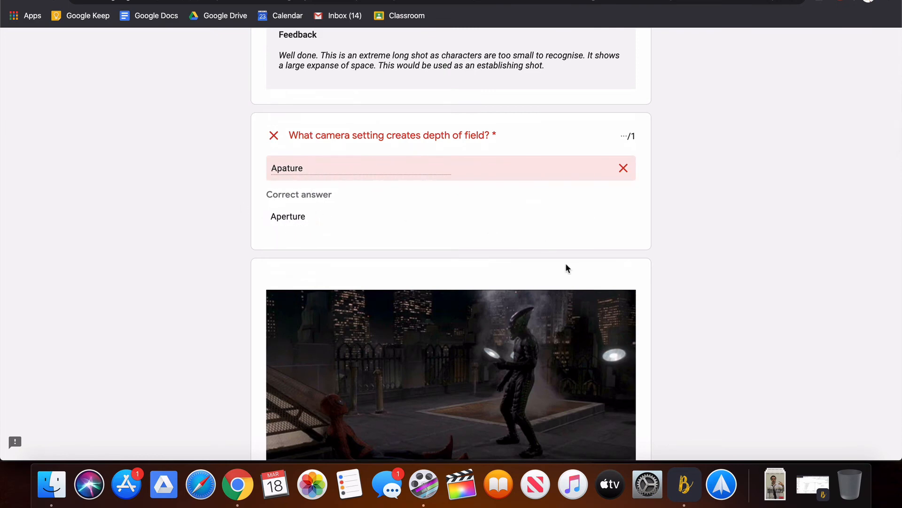
# Step: Leave the score page, go from the submission confirmation to the Camera Quiz assignment, and try reopening its attached form
pyautogui.click(358, 1)
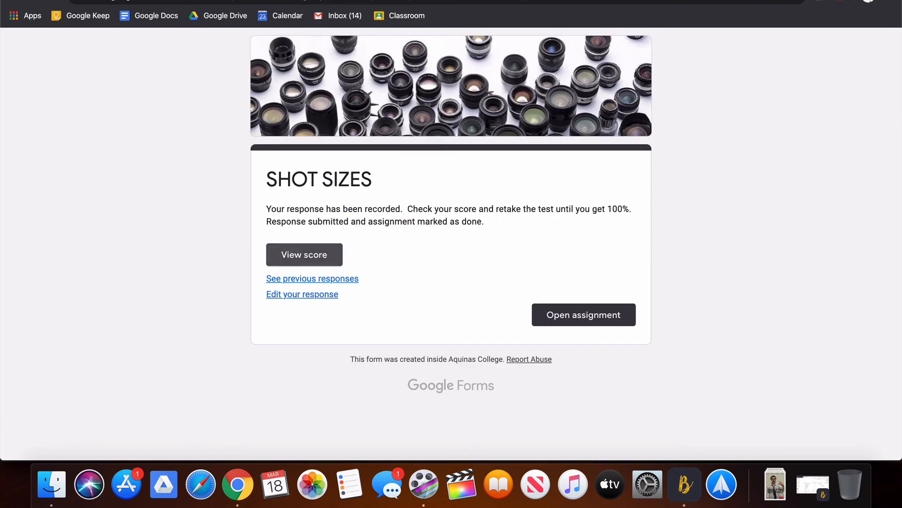
pyautogui.click(581, 327)
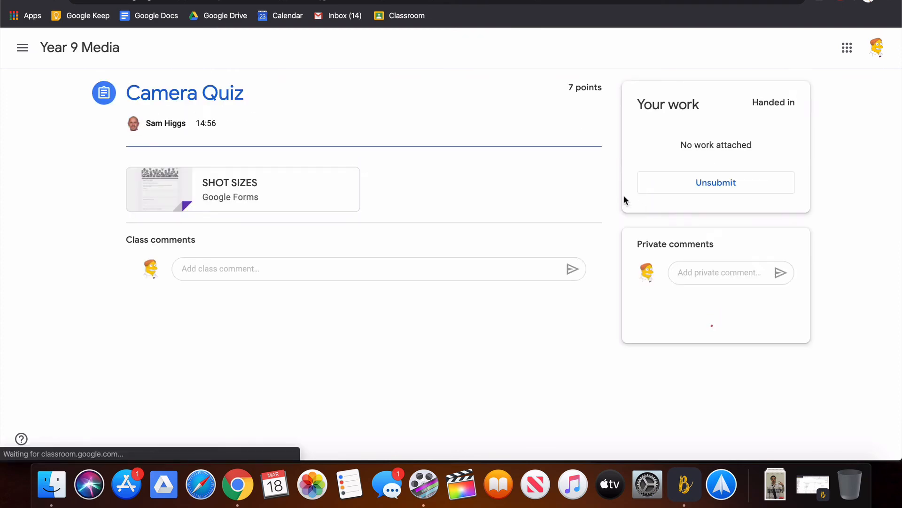
pyautogui.click(239, 197)
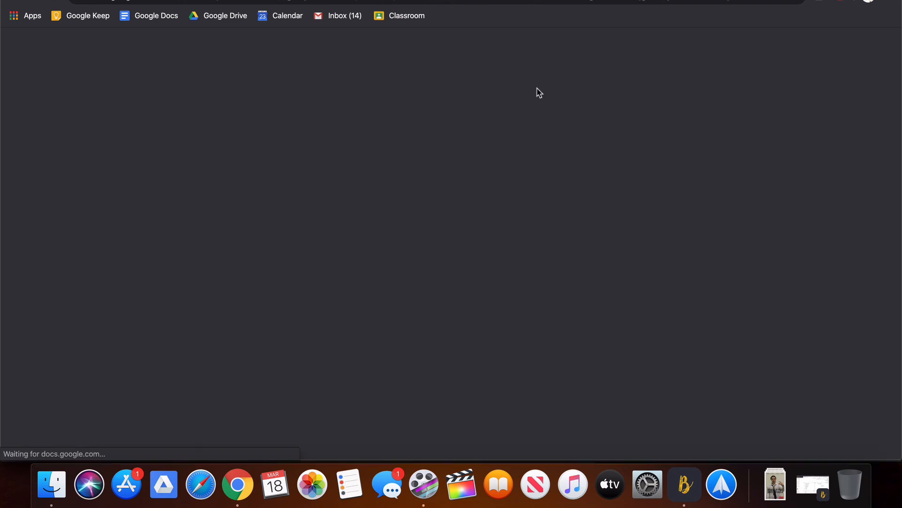
# Step: Switch to the browser window with the teacher's view of the Year 9 Media classwork
pyautogui.hotkey('ctrl', 'Up')
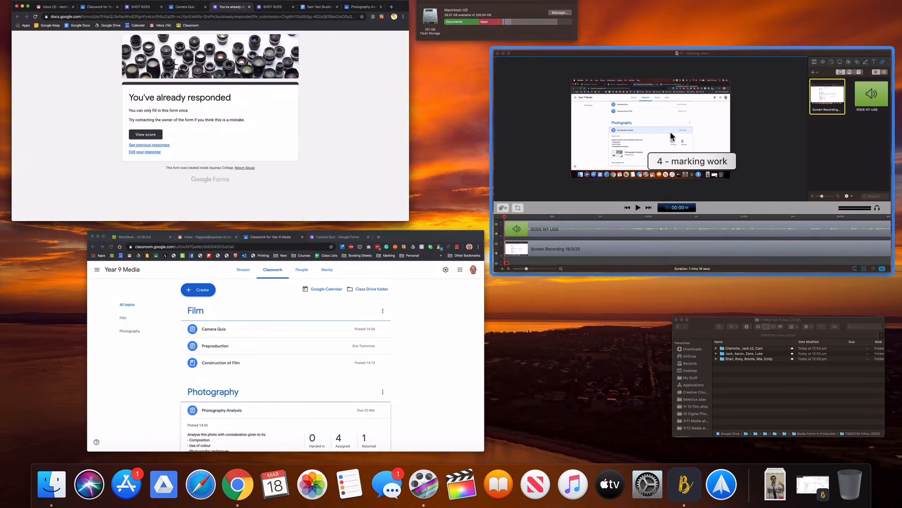
pyautogui.click(670, 134)
pyautogui.hotkey('ctrl', 'Up')
pyautogui.click(490, 359)
pyautogui.hotkey('ctrl', 'Up')
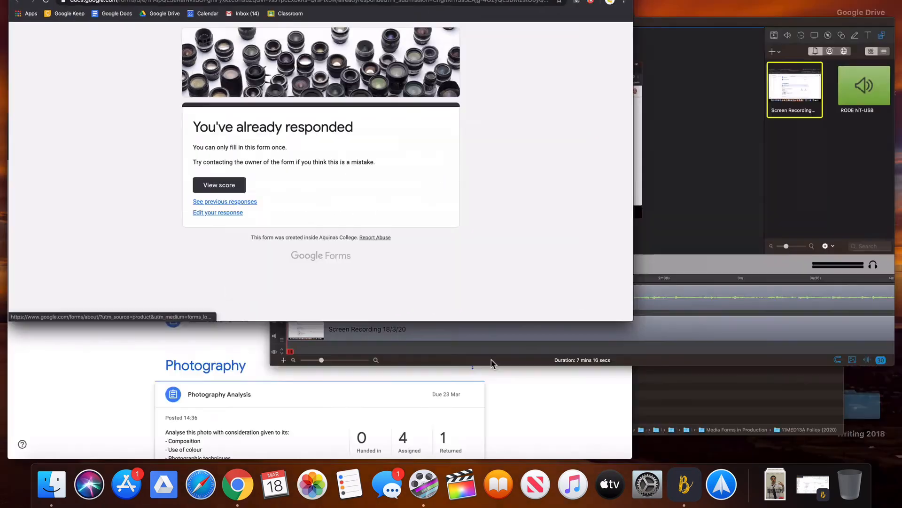
pyautogui.click(268, 369)
# Step: Expand the Camera Quiz assignment under Film and open its handed-in work and quiz form
pyautogui.scroll(-4, 581, 290)
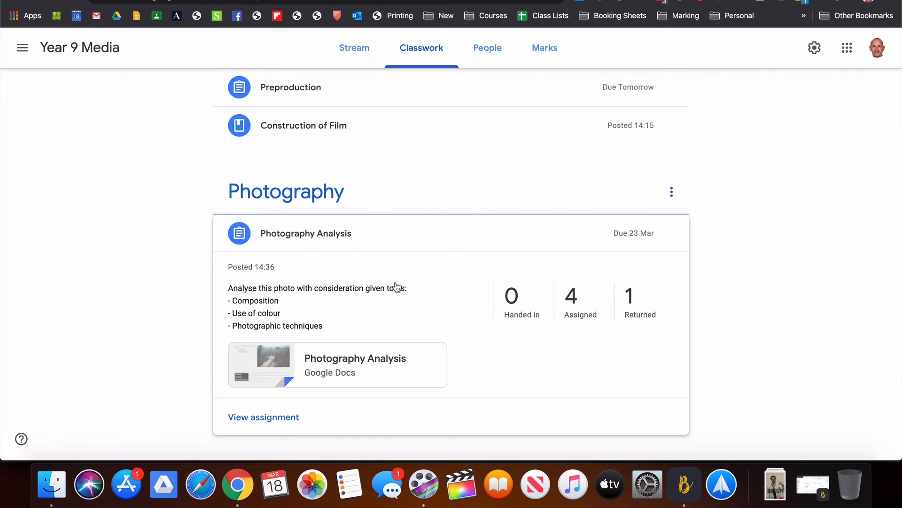
pyautogui.scroll(3, 400, 285)
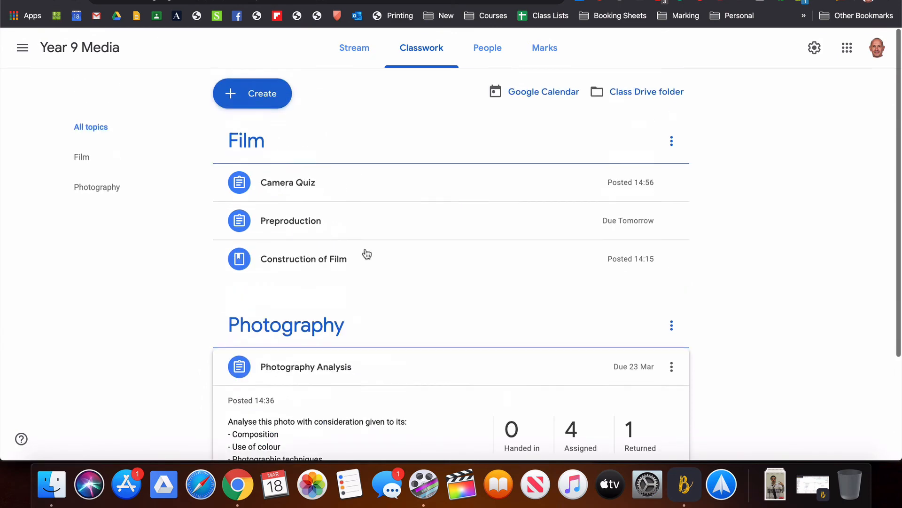
pyautogui.click(279, 195)
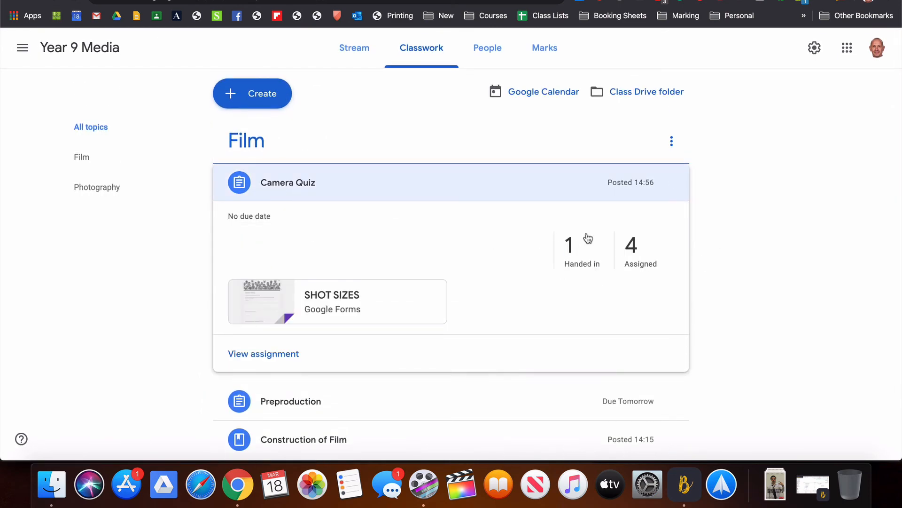
pyautogui.click(570, 259)
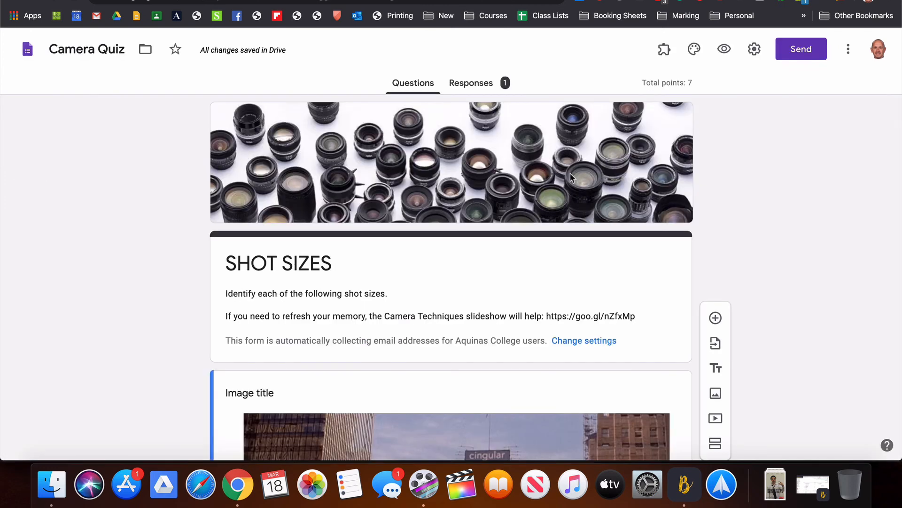
# Step: Examine the Camera Quiz response summary, including the insights, frequently missed questions, scores and answer charts per question
pyautogui.click(490, 85)
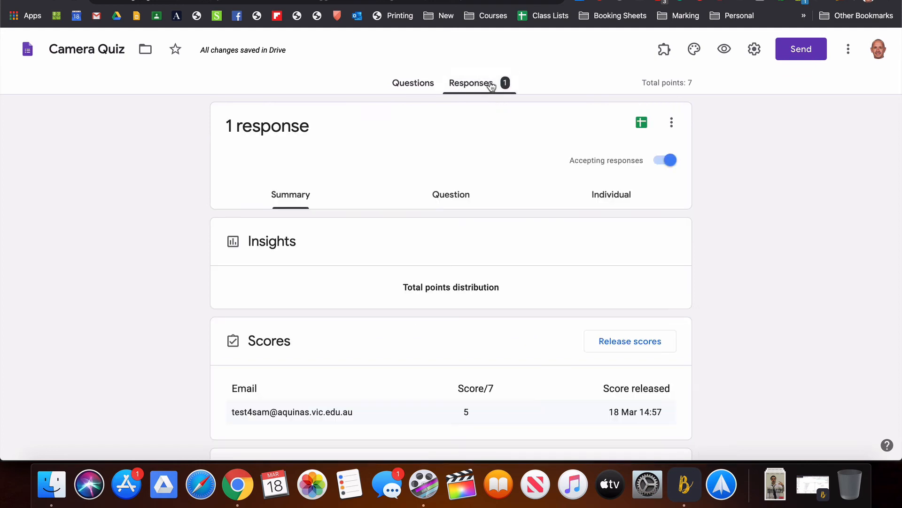
pyautogui.scroll(-10, 501, 249)
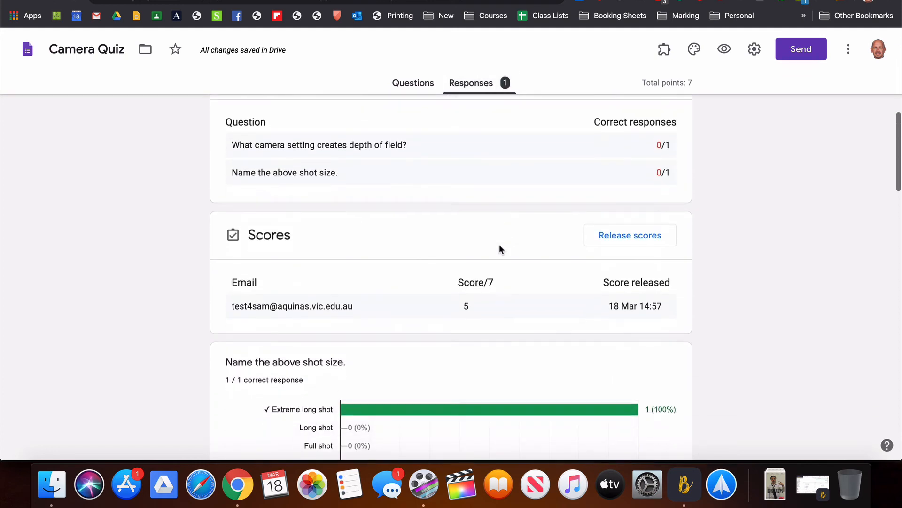
pyautogui.scroll(5, 501, 249)
pyautogui.scroll(-3, 501, 249)
pyautogui.scroll(-15, 501, 249)
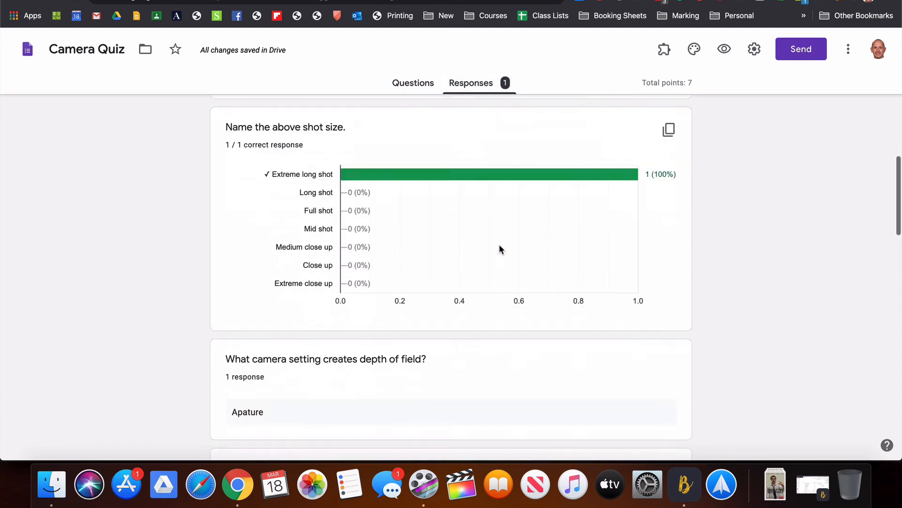
pyautogui.scroll(15, 500, 248)
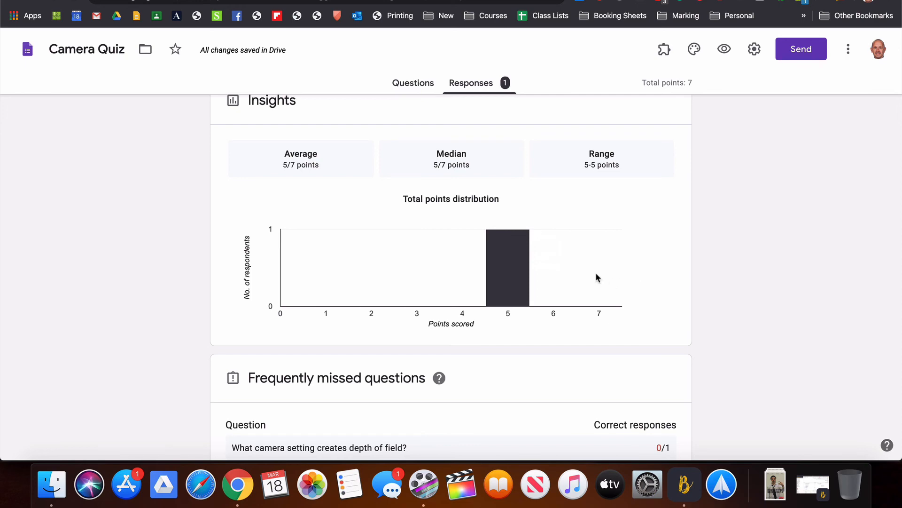
pyautogui.scroll(-10, 592, 266)
pyautogui.scroll(-15, 591, 263)
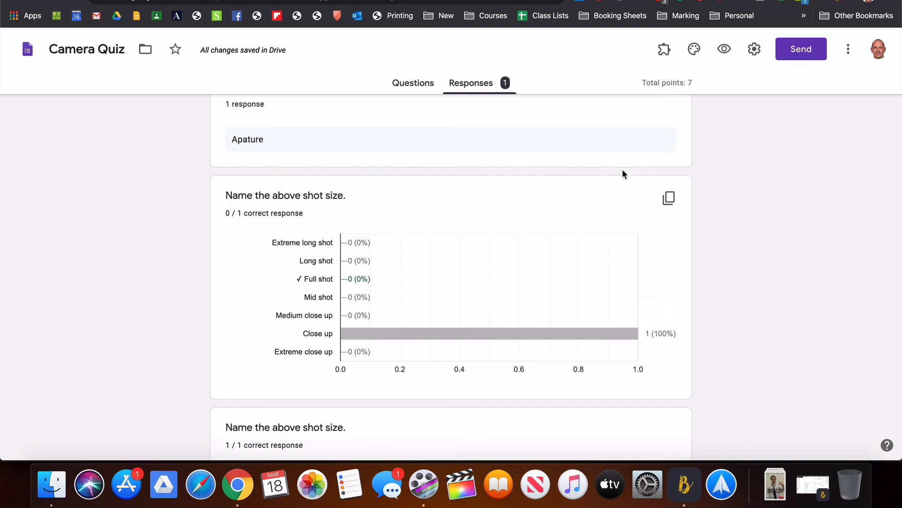
# Step: Send the quiz responses to a new spreadsheet named "Camera Quiz (Responses)"
pyautogui.scroll(20, 694, 165)
pyautogui.scroll(3, 695, 170)
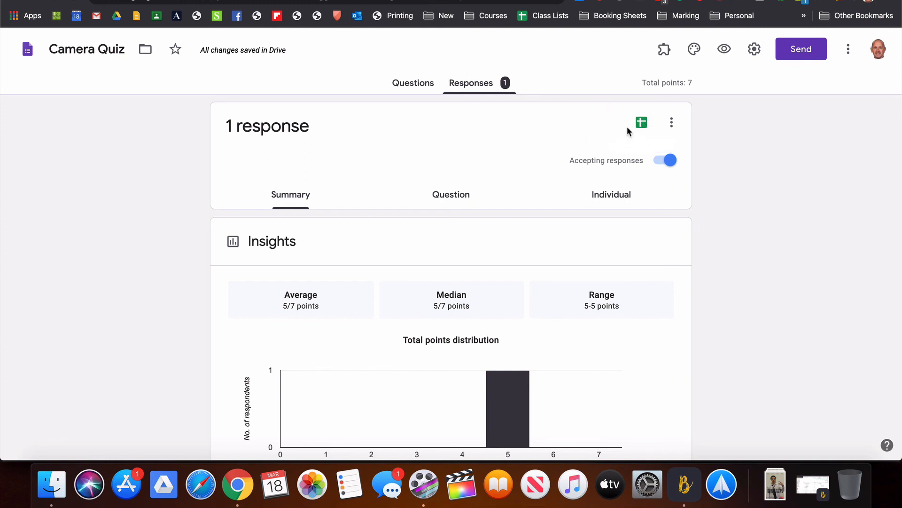
pyautogui.click(642, 123)
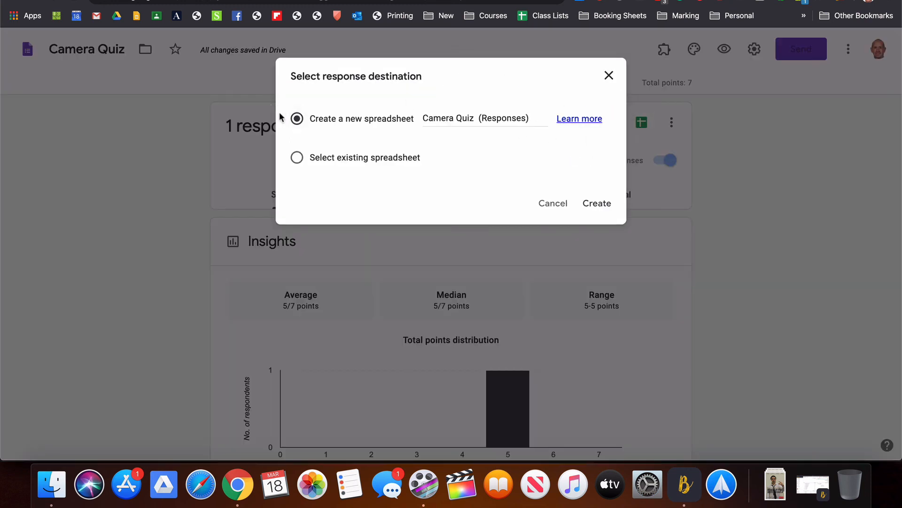
pyautogui.click(597, 206)
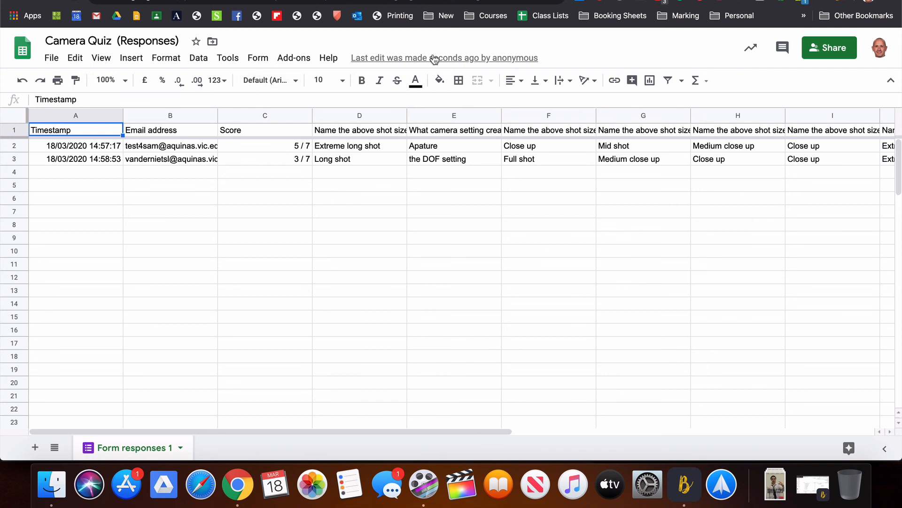
# Step: Return to the Camera Quiz assignment's student work page in Google Classroom
pyautogui.hotkey('ctrl', 'shift', 'Tab')
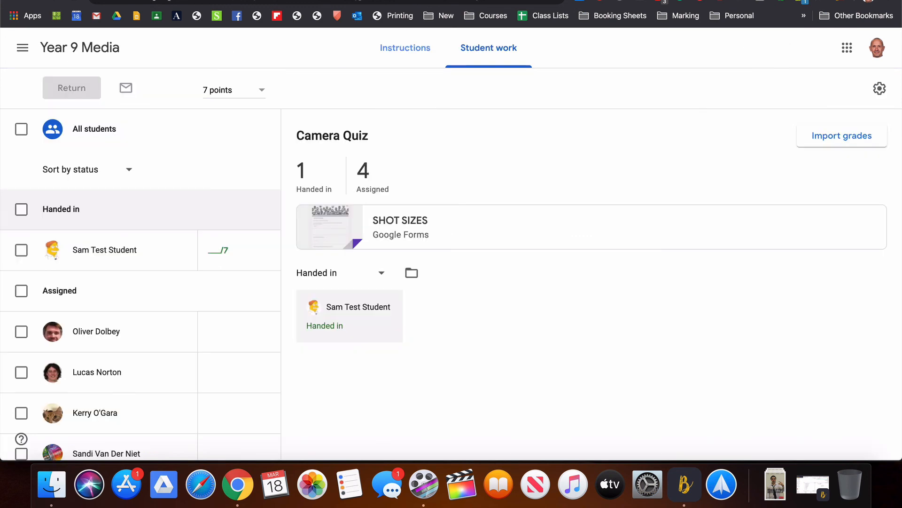